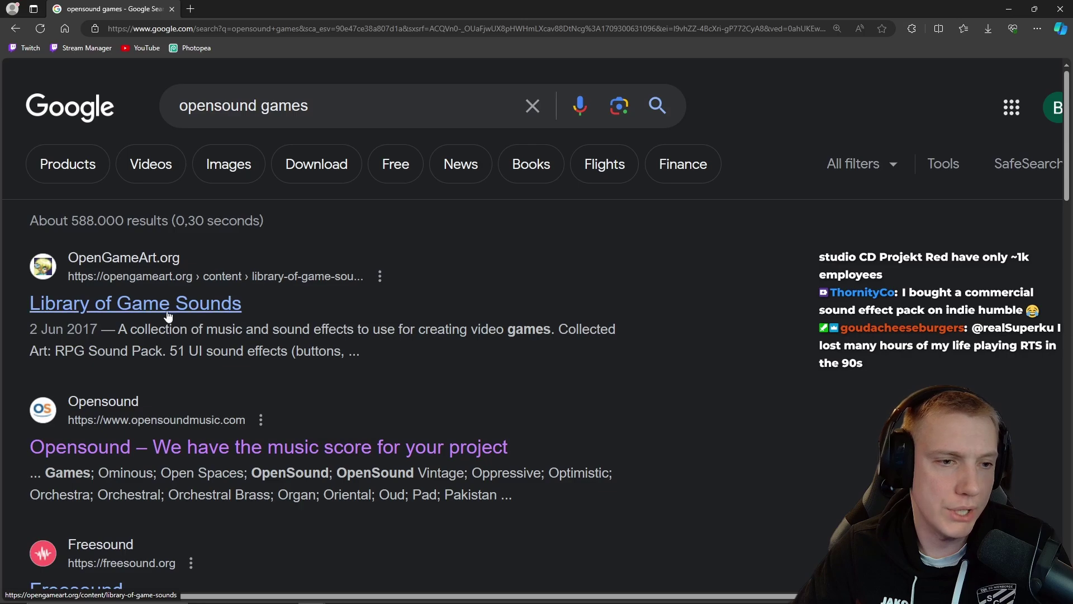
Open OpenGameArt's Library of Game Sounds from the search results and preview the RPG sound pack and the 8-bit bomb explosion
left_click(167, 314)
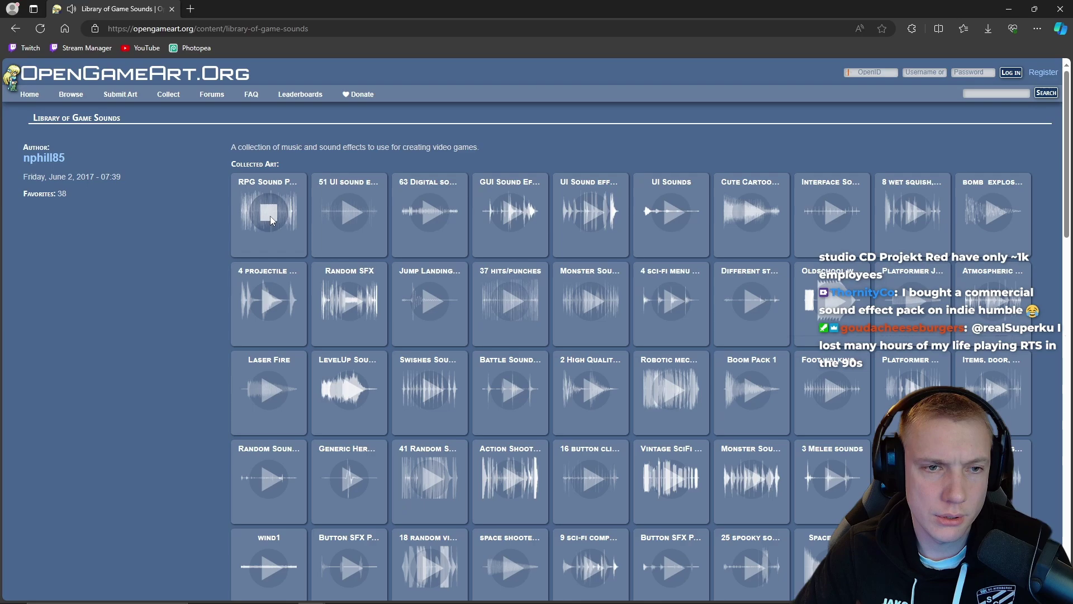
left_click(270, 203)
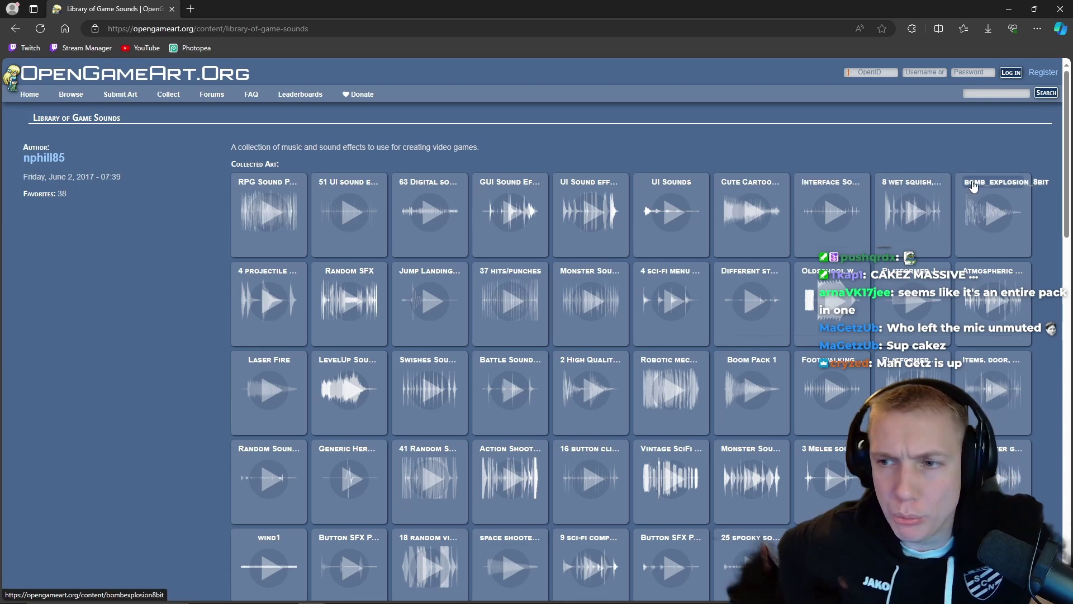
left_click(990, 215)
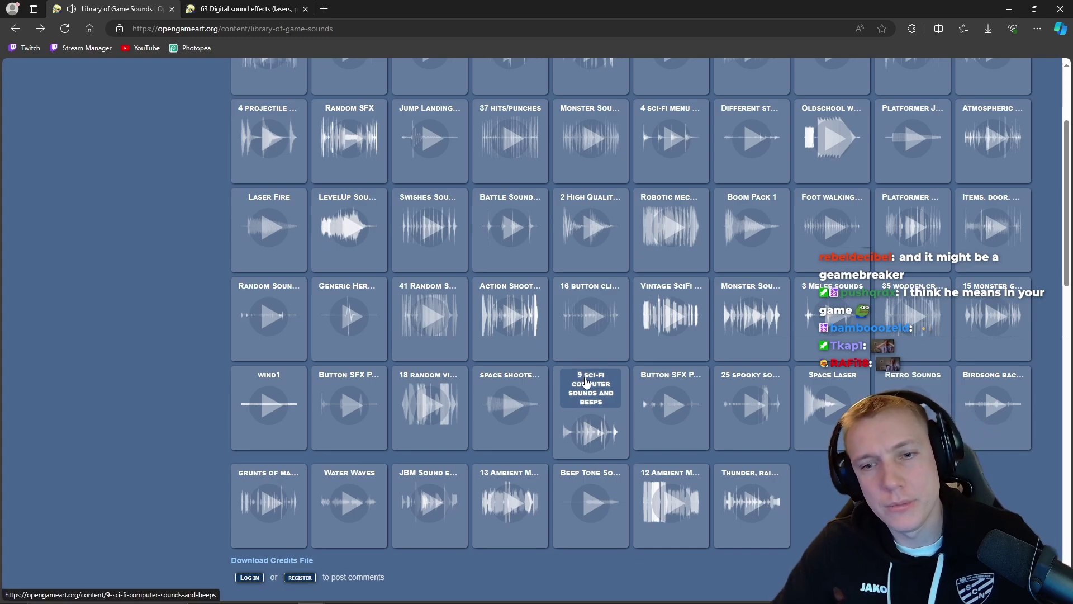
Open the 9 sci-fi computer sounds and beeps page, download sci-fi_computer_beeps.7z and play its preview
left_click(585, 382)
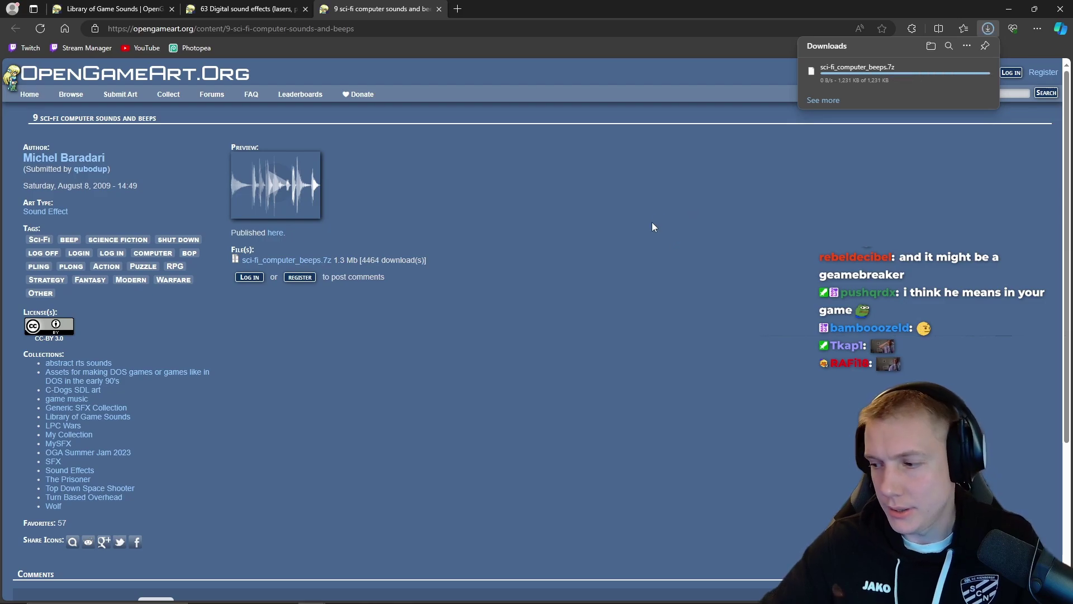
key("XF86AudioPlay")
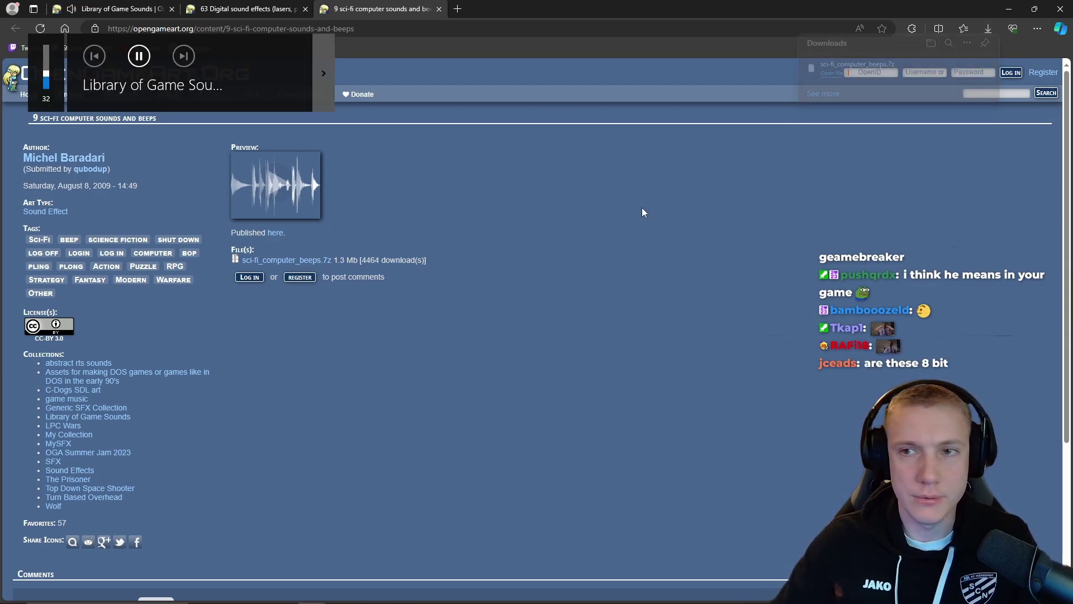
left_click(274, 181)
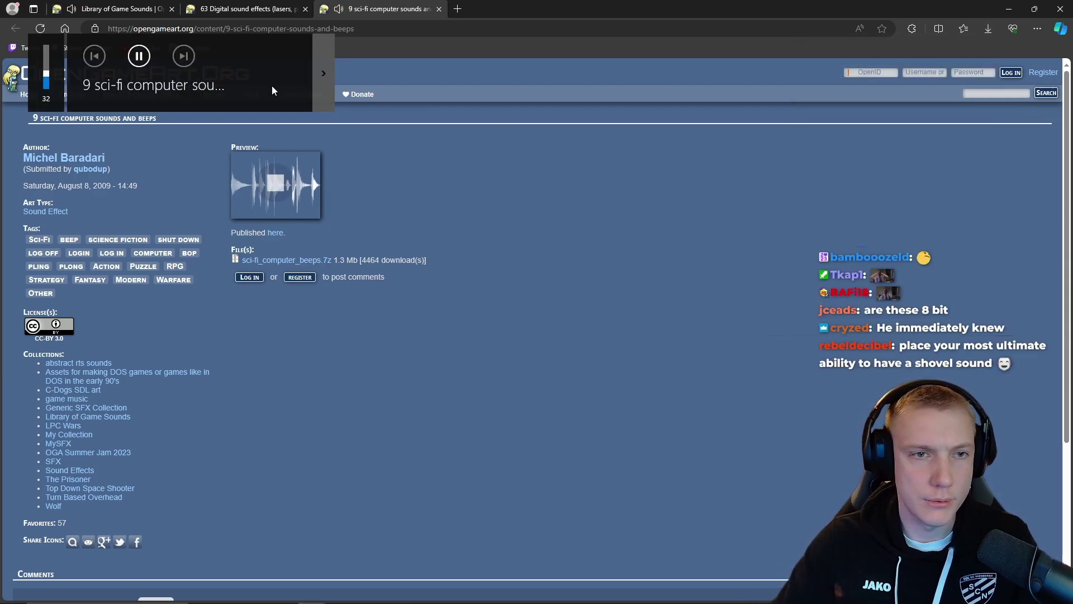
Preview the 63 Digital sound effects pack and a 12 Ambient entry in the Library of Game Sounds
key("ctrl+shift+Tab")
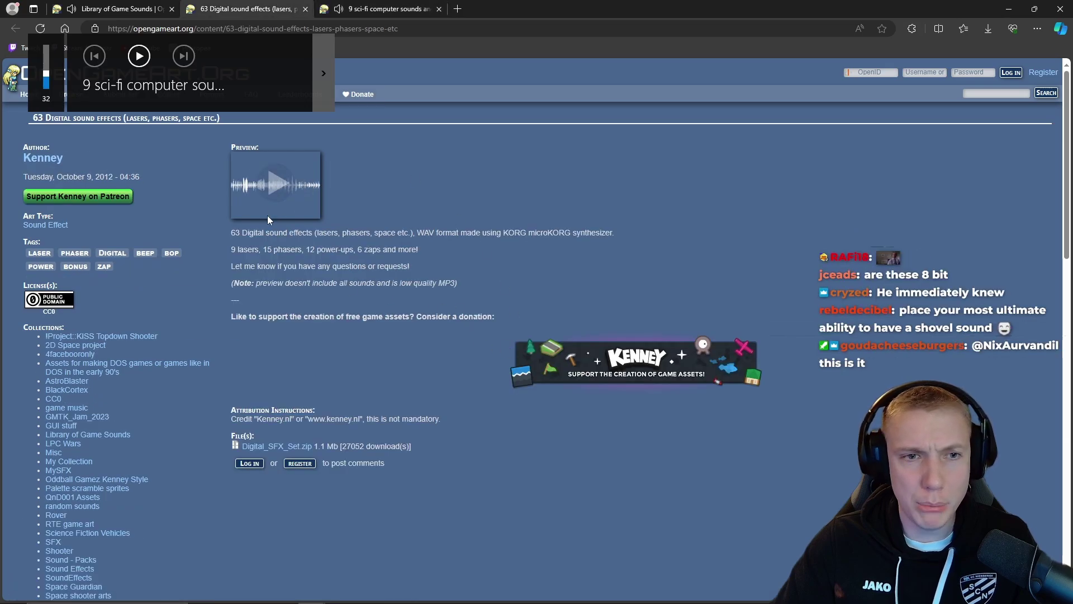
left_click(270, 182)
left_click(269, 183)
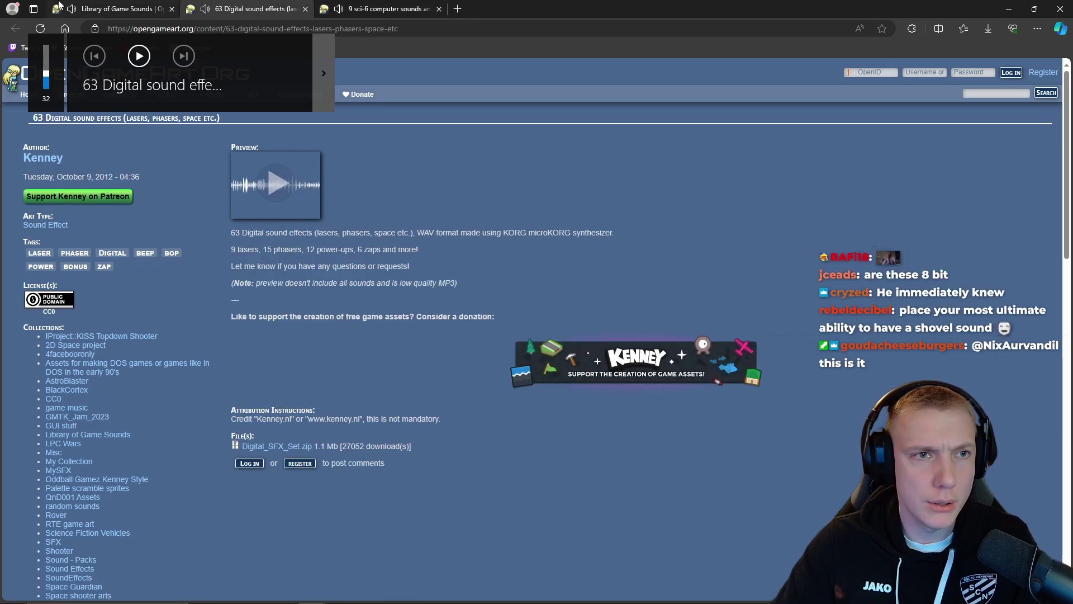
left_click(101, 10)
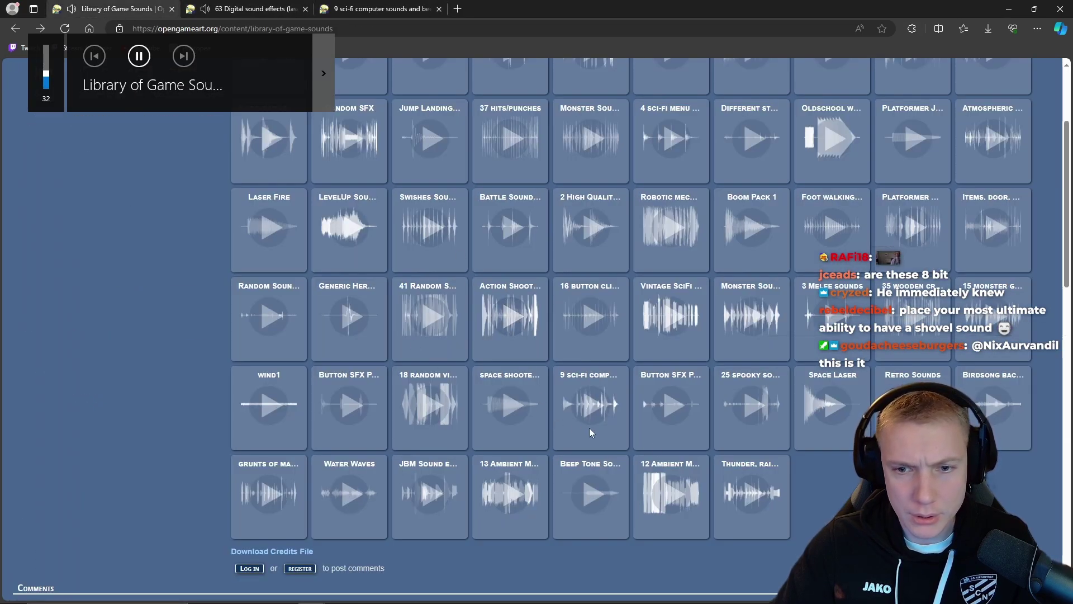
left_click(664, 505)
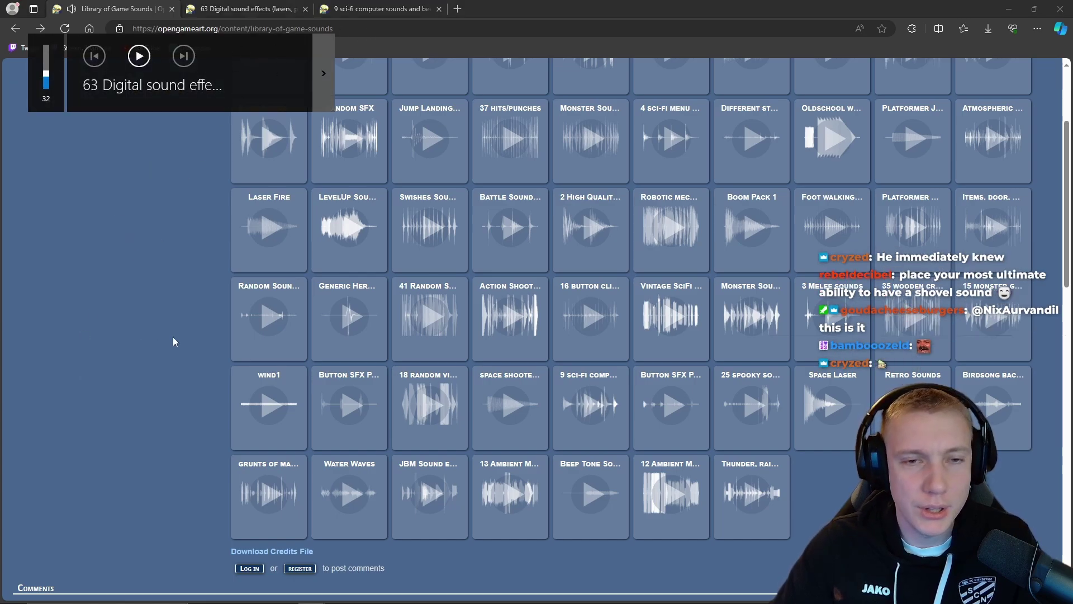
key("alt+Tab")
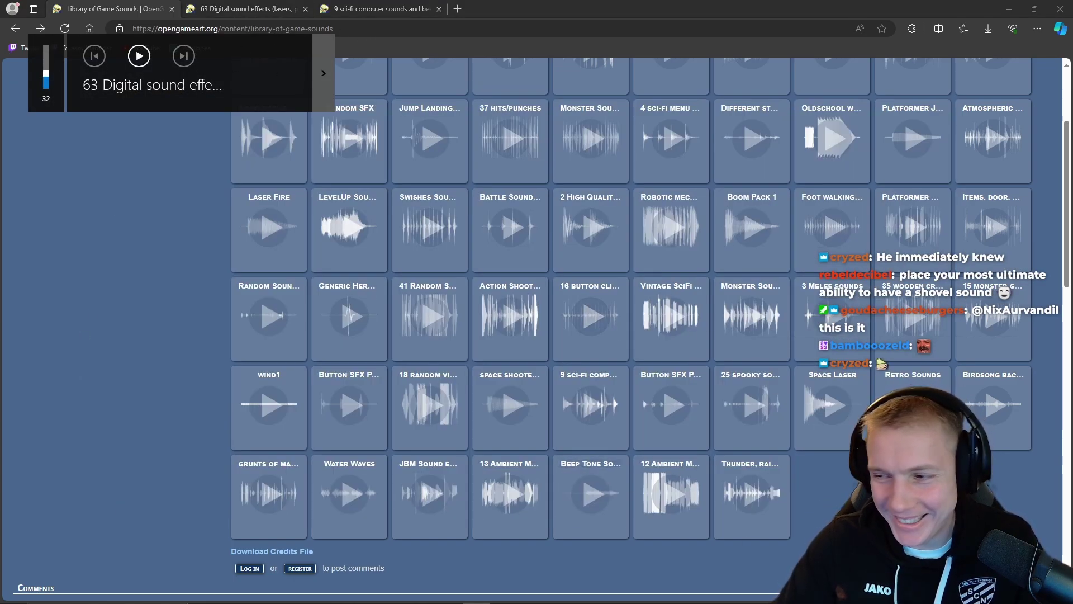
key("alt+Tab")
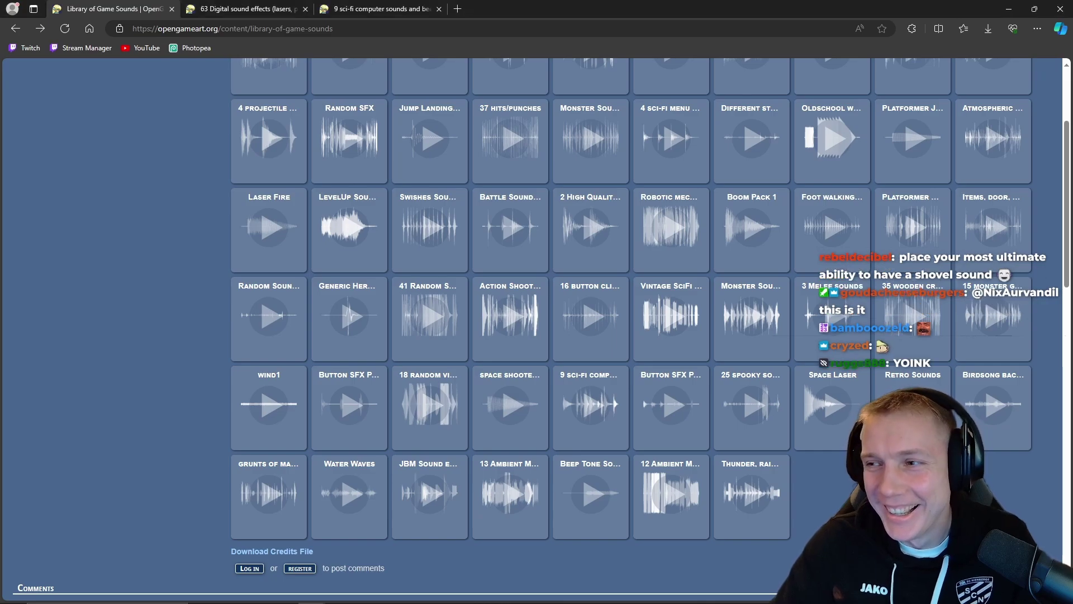
key("alt+Tab")
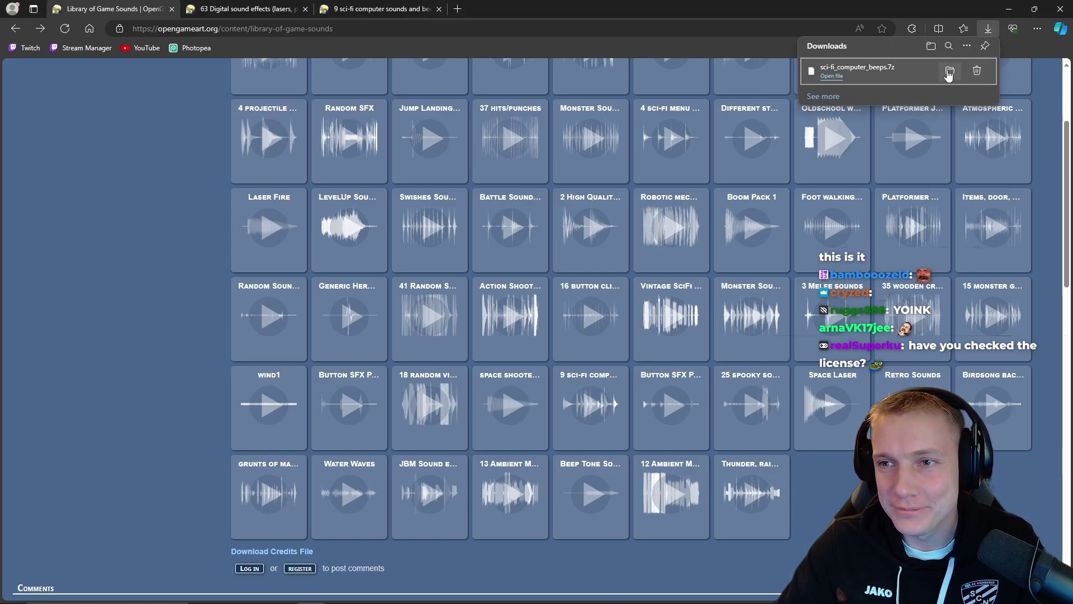
Show the downloaded sci-fi_computer_beeps.7z in its folder and extract it there with 7-Zip
left_click(949, 71)
right_click(339, 197)
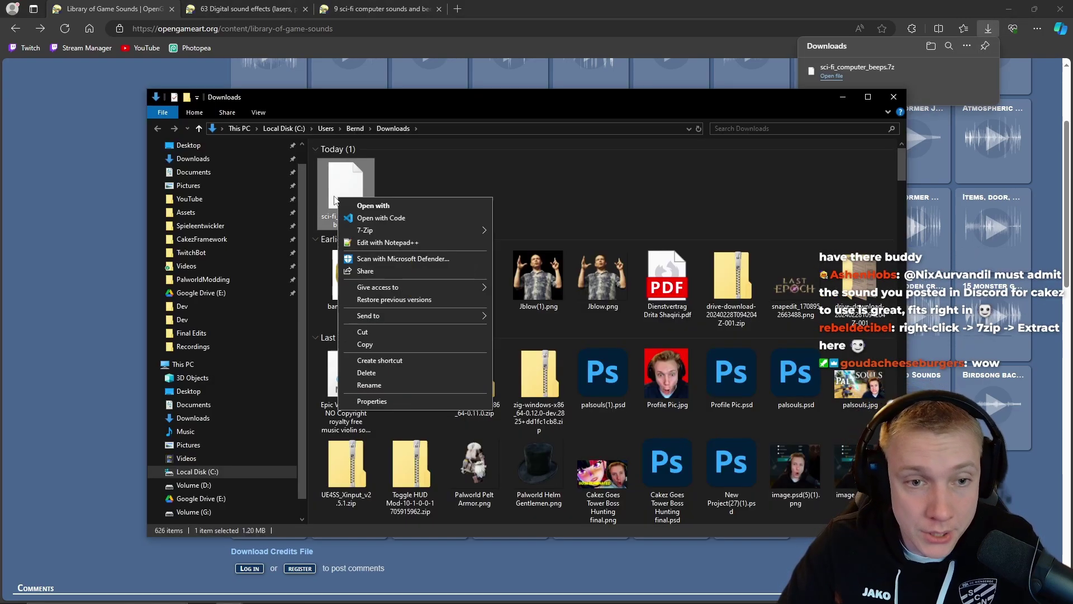
mouse_move(407, 231)
left_click(546, 266)
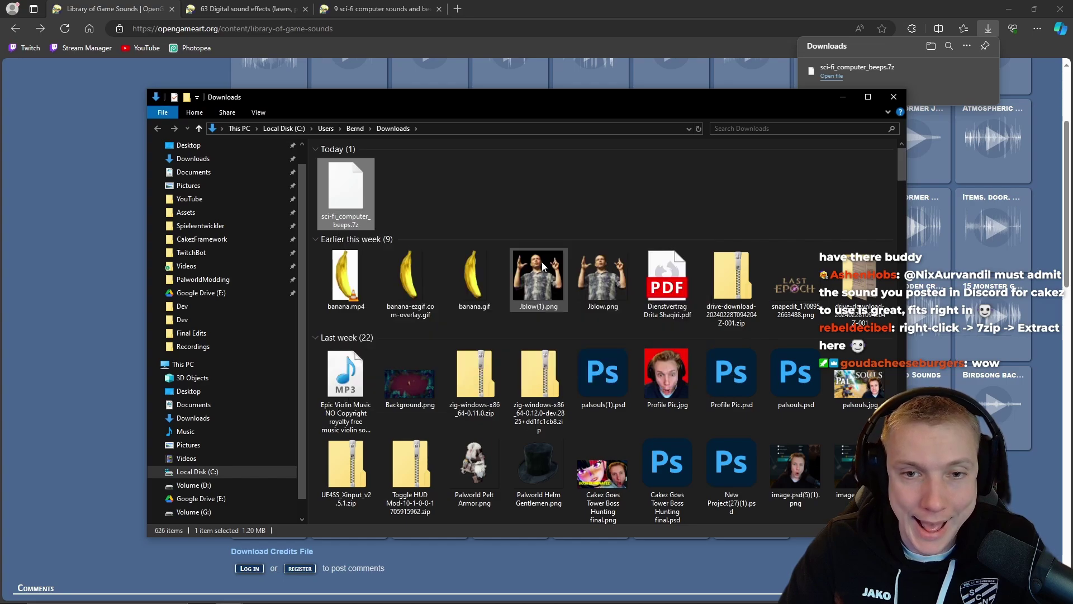
right_click(354, 187)
Pause the Tangy Defense game and switch to DaVinci Resolve
key("alt+Tab")
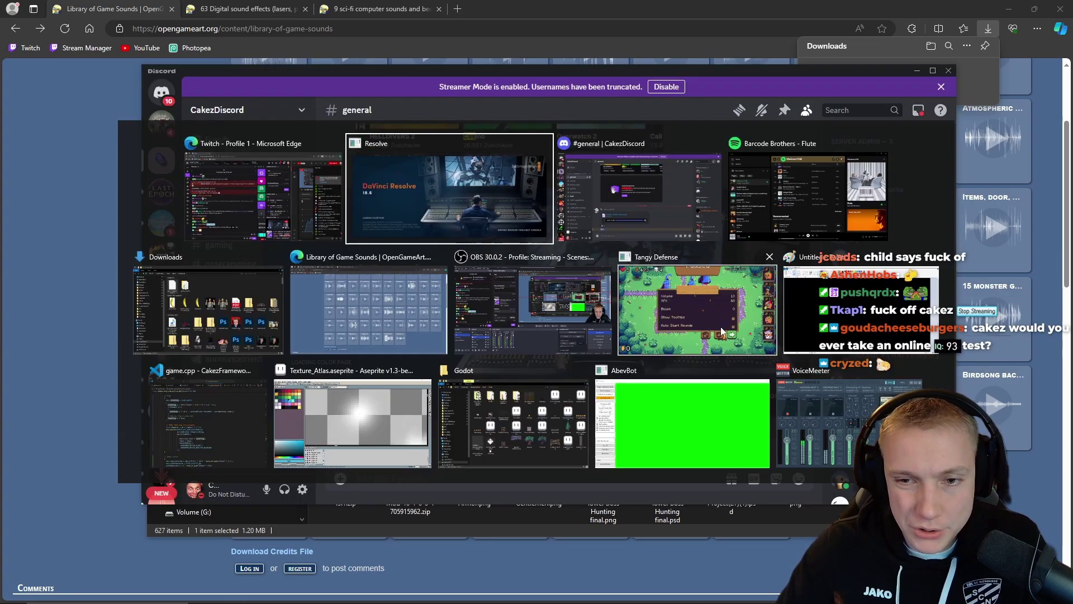
left_click(788, 474)
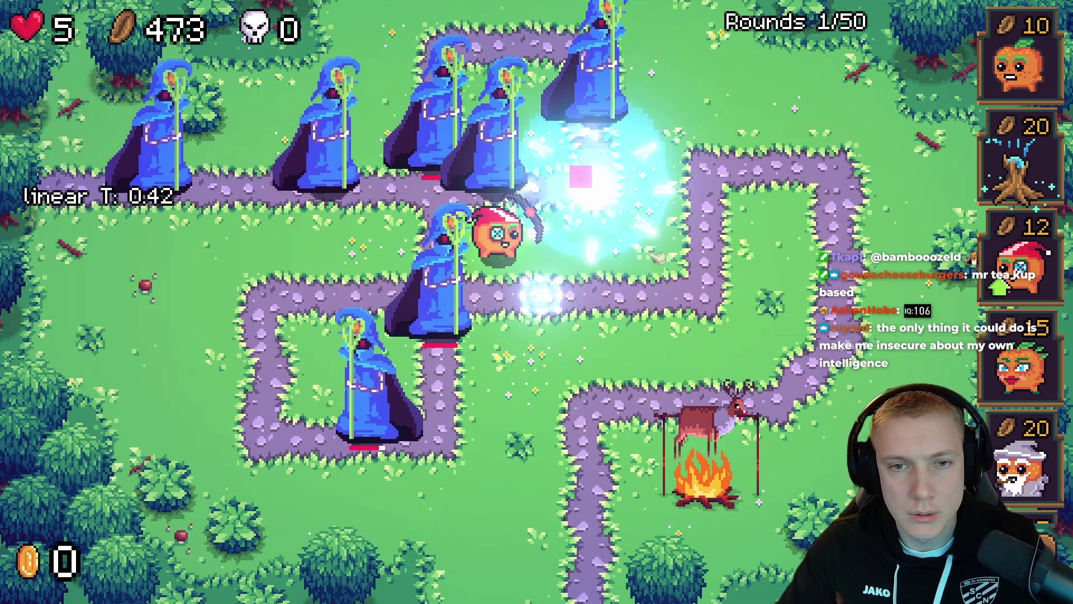
key("Escape")
key("alt+Tab")
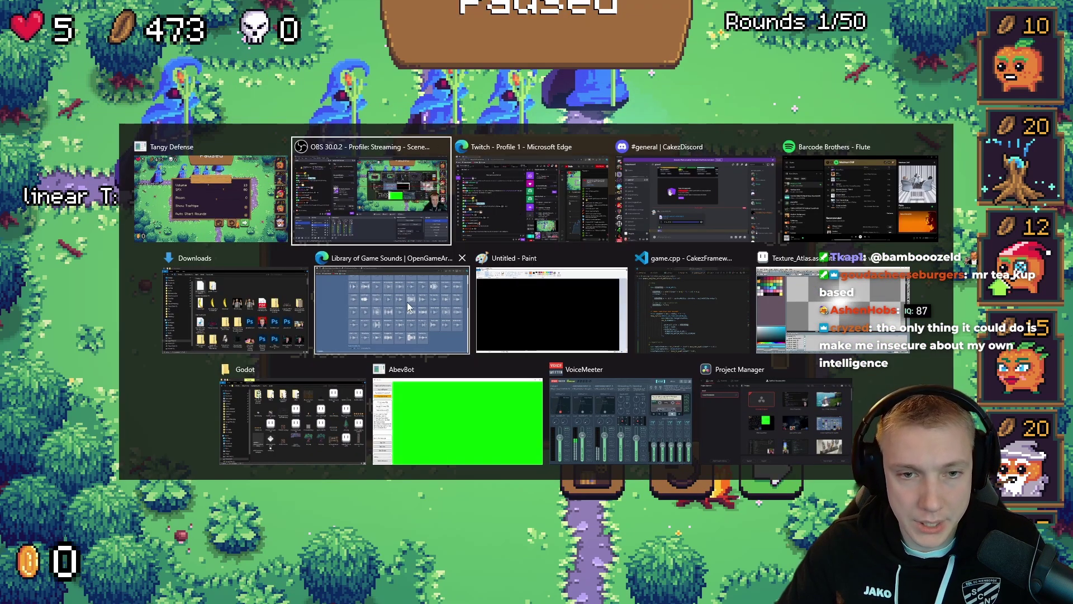
left_click(771, 376)
Switch to File Explorer and open the Recordings folder inside YouTube's Video folder
key("alt+Tab")
left_click(428, 442)
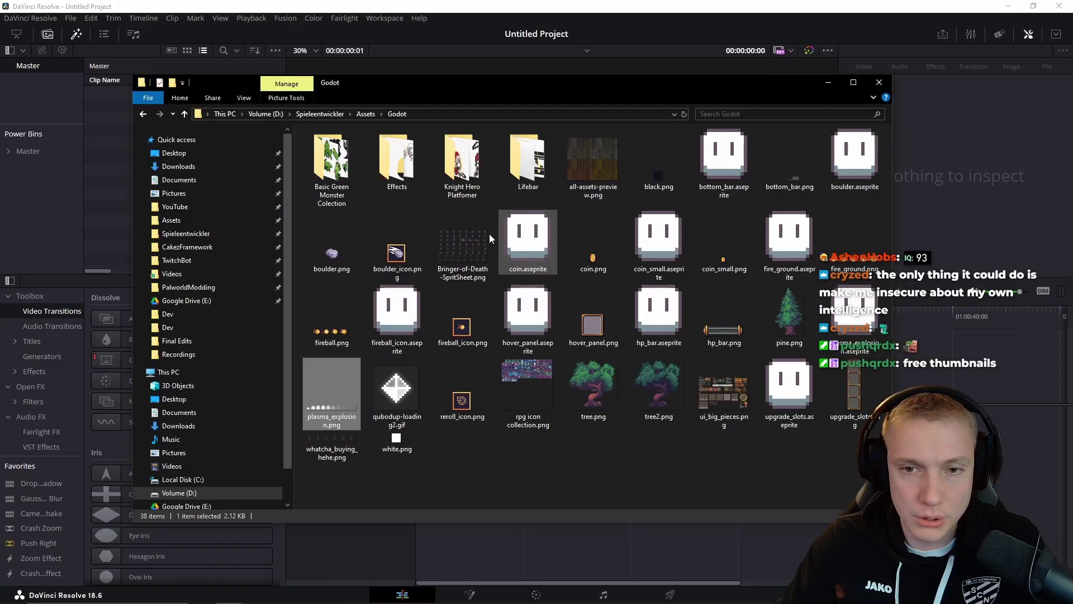
left_click(173, 207)
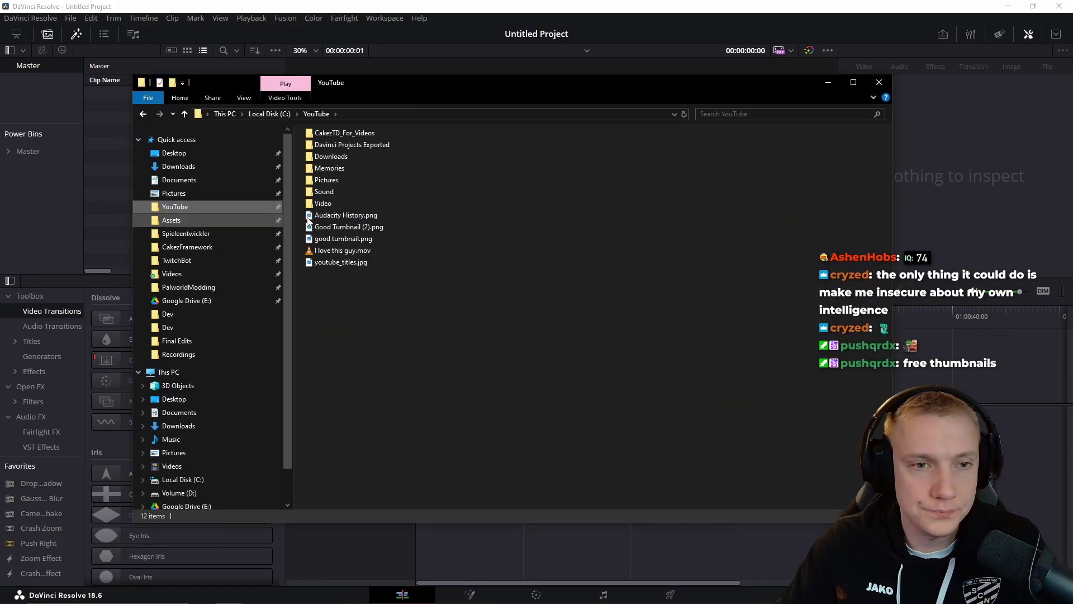
double_click(321, 204)
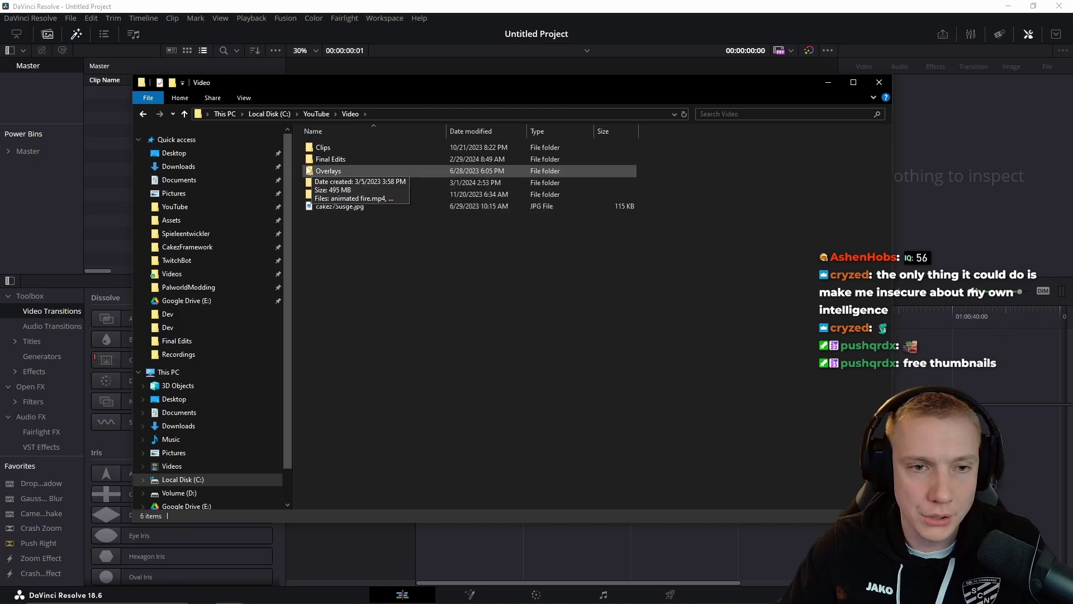
left_click(313, 183)
double_click(313, 183)
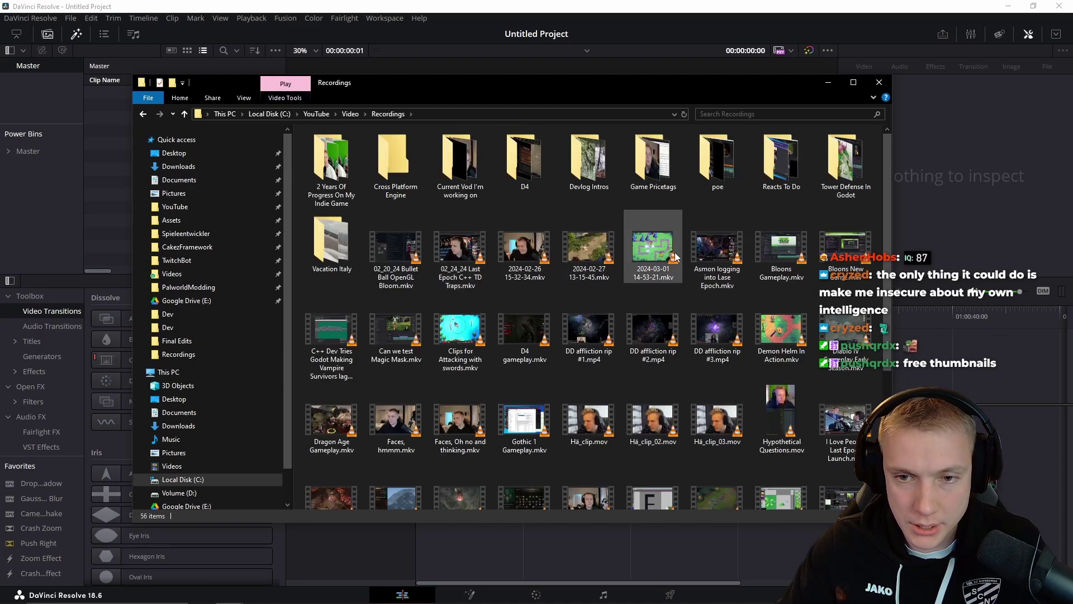
left_click_drag(602, 82, 1072, 98)
left_click_drag(683, 384, 431, 453)
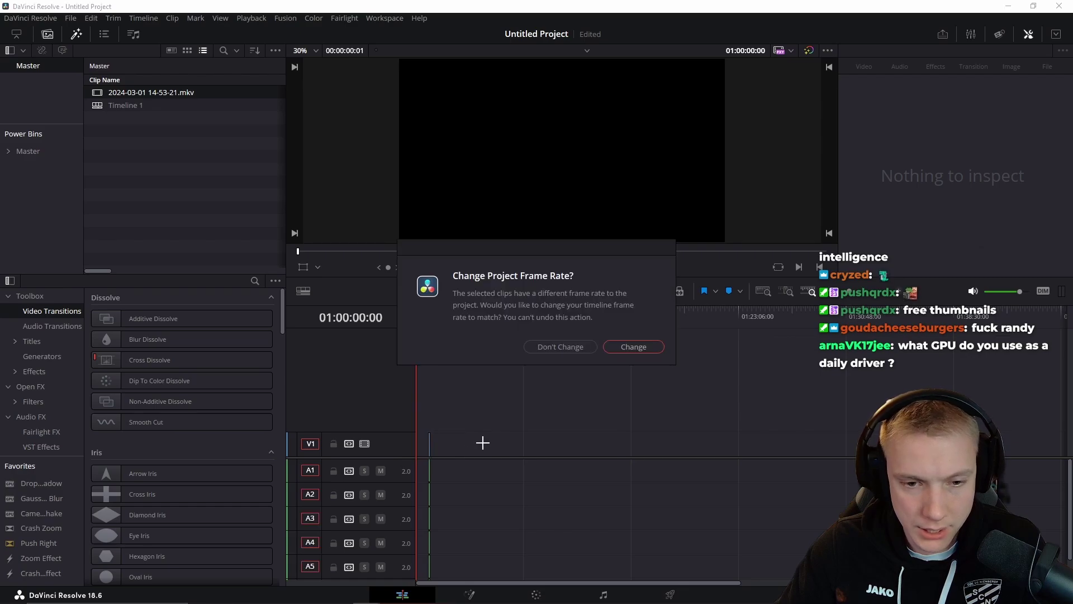
left_click(642, 346)
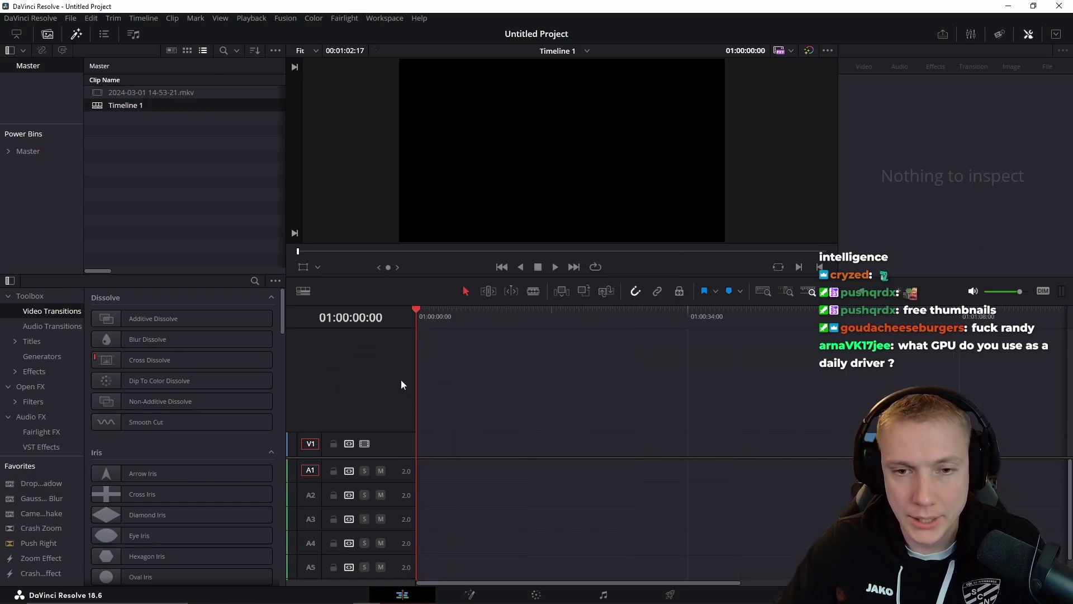
Move the recording's video and audio clips to the start of the timeline
left_click_drag(807, 425, 906, 585)
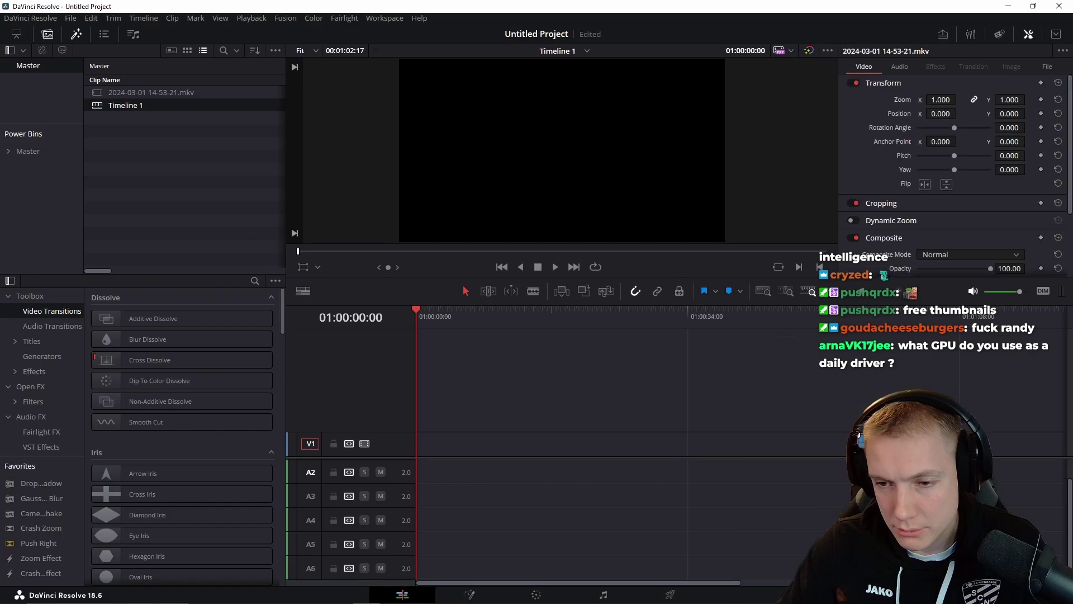
left_click_drag(870, 448, 428, 449)
scroll(548, 494, "up", 1)
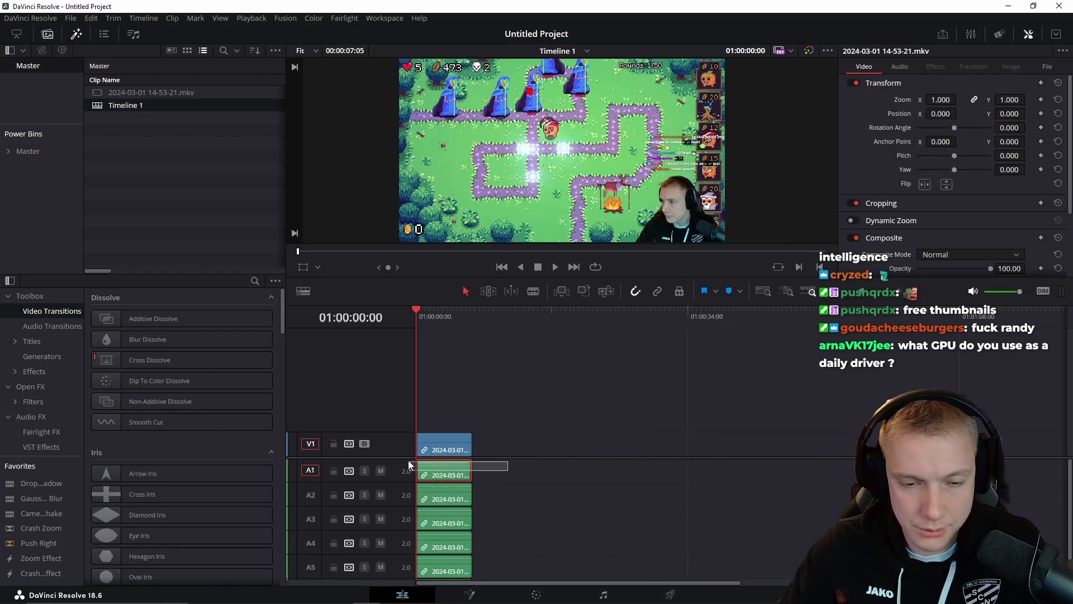
Delete the audio clips on tracks A1 and A2 and move the A3 clip up to A1
left_click_drag(403, 458, 404, 459)
key("Delete")
left_click_drag(528, 502, 414, 491)
key("Delete")
left_click(447, 526)
left_click_drag(448, 526, 453, 478)
Play the first seconds of the timeline to check the sound of the remaining audio
key("space")
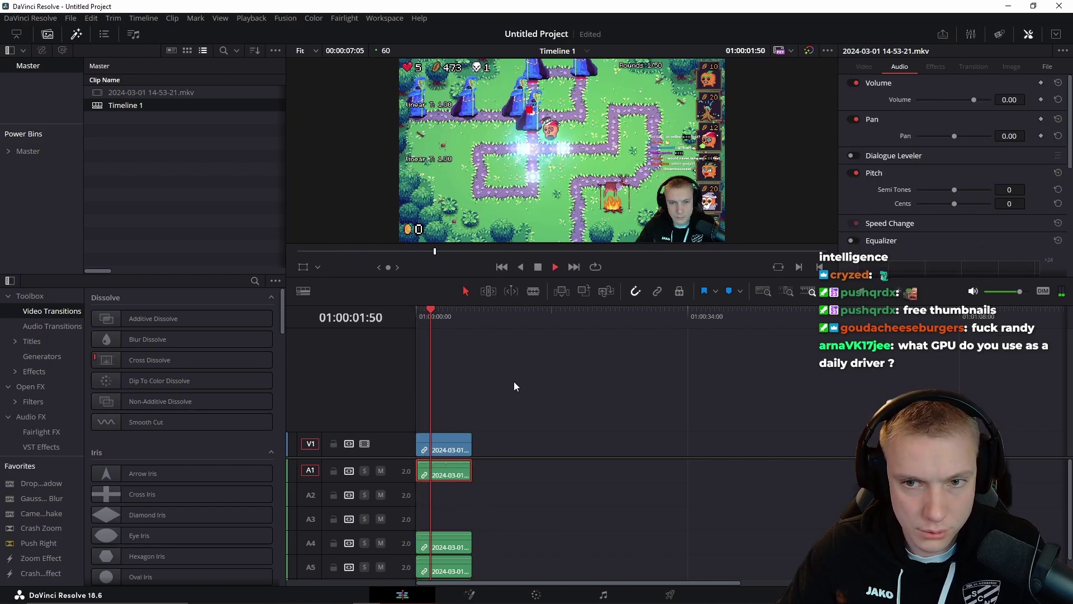
key("ctrl+equal")
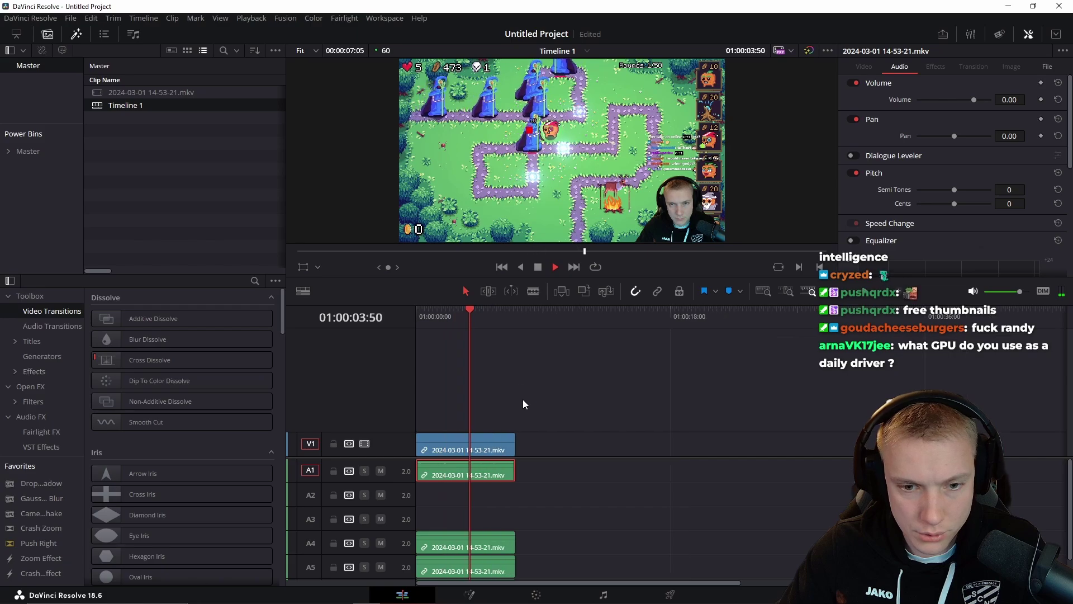
key("space")
Delete the audio clips on tracks A4 to A6, keeping only the one on A1
scroll(558, 537, "down", 1)
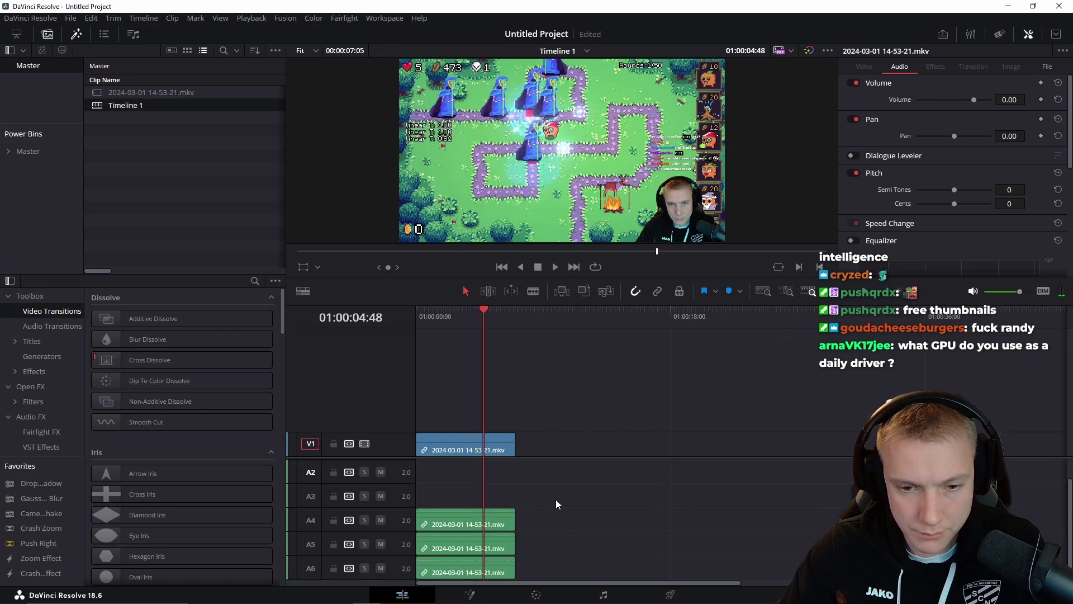
left_click_drag(586, 502, 405, 586)
key("Delete")
scroll(542, 517, "up", 1)
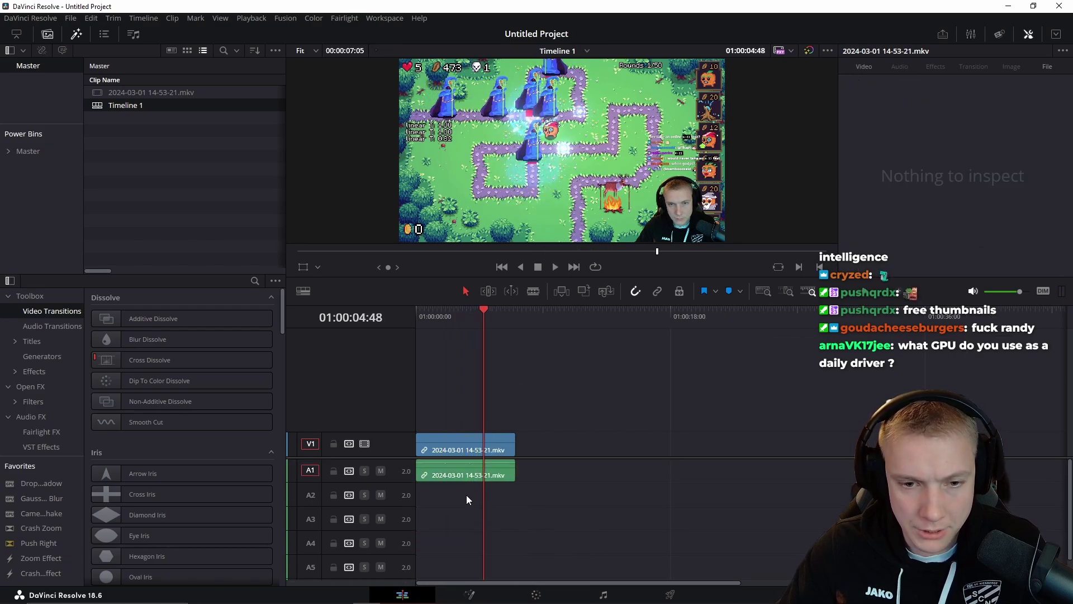
Set the A1 audio clip's volume to 10
left_click(476, 474)
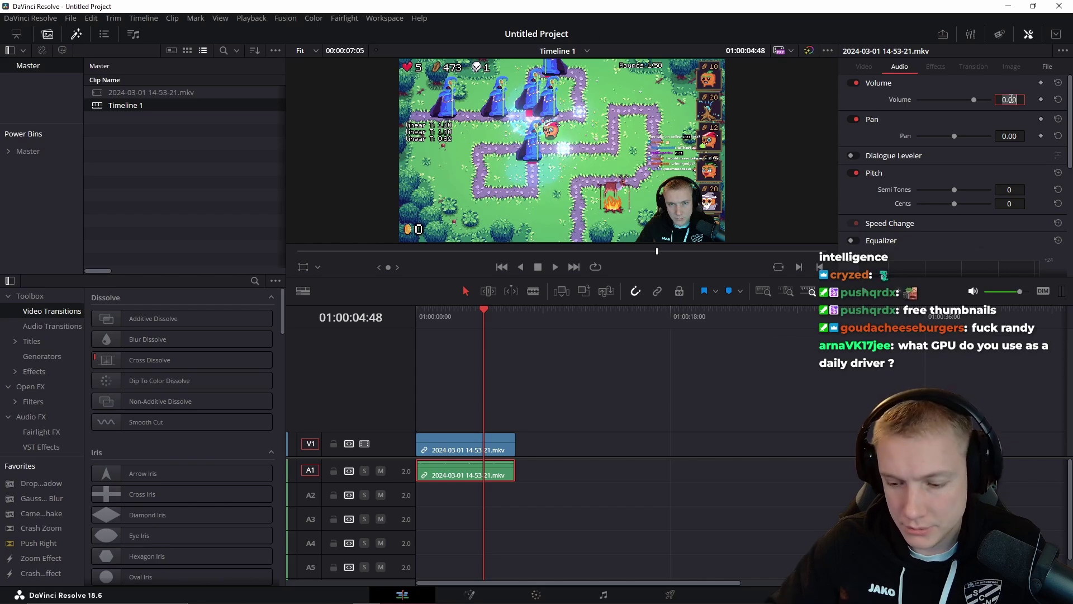
type("10")
key("Return")
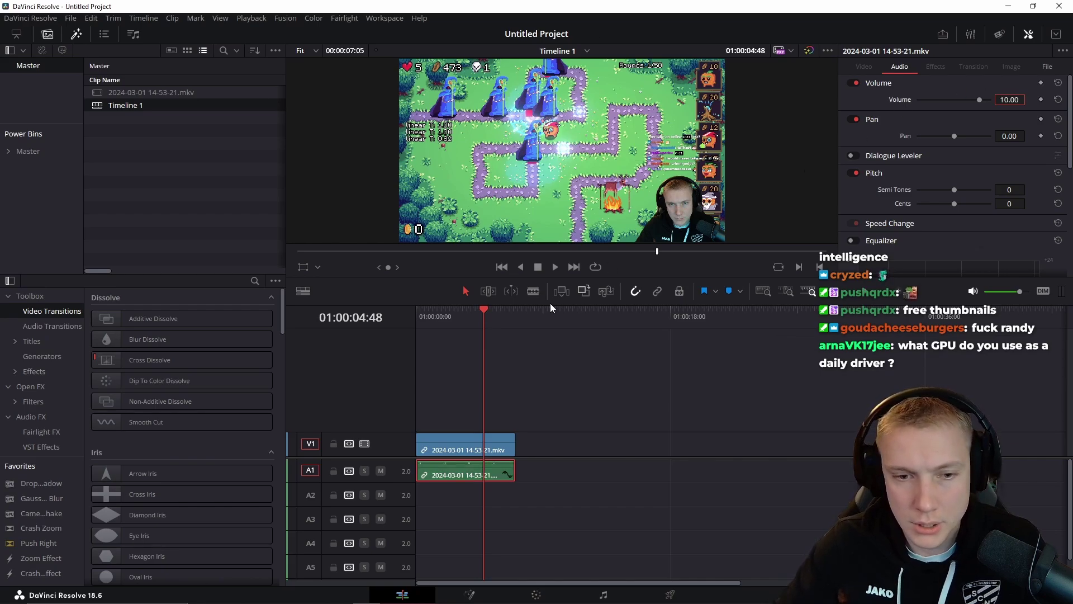
Play the timeline from its start to check the louder audio against the gameplay
key("Home")
key("space")
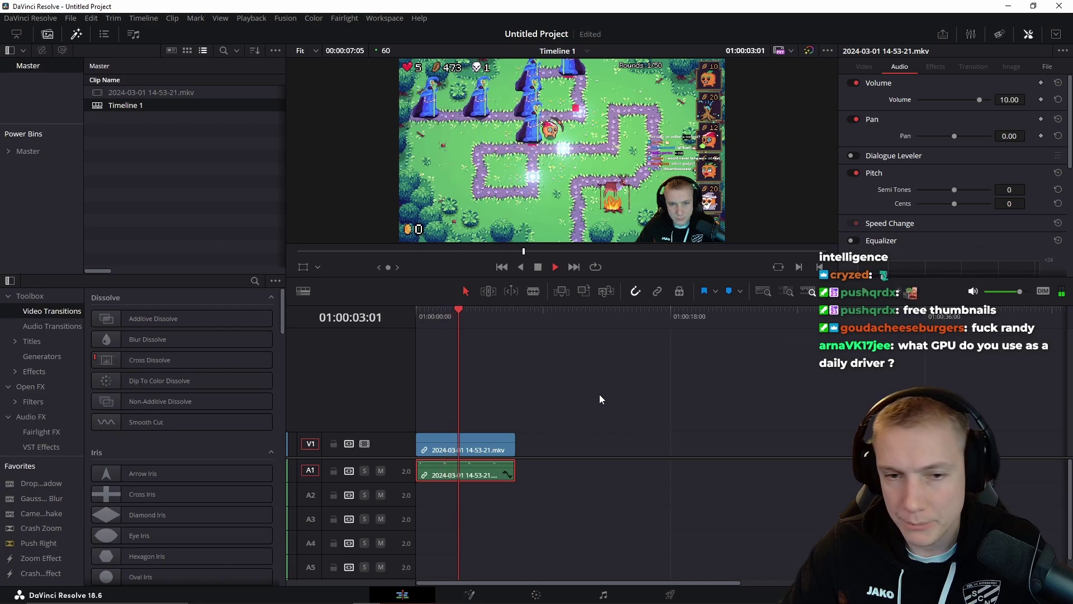
scroll(517, 378, "up", 3)
scroll(516, 373, "up", 4)
key("space")
Move the playhead to 01:00:05:10 and enlarge the viewer to 77% to examine the enemies and the impact effect
scroll(691, 361, "right", 2)
left_click_drag(721, 321, 805, 326)
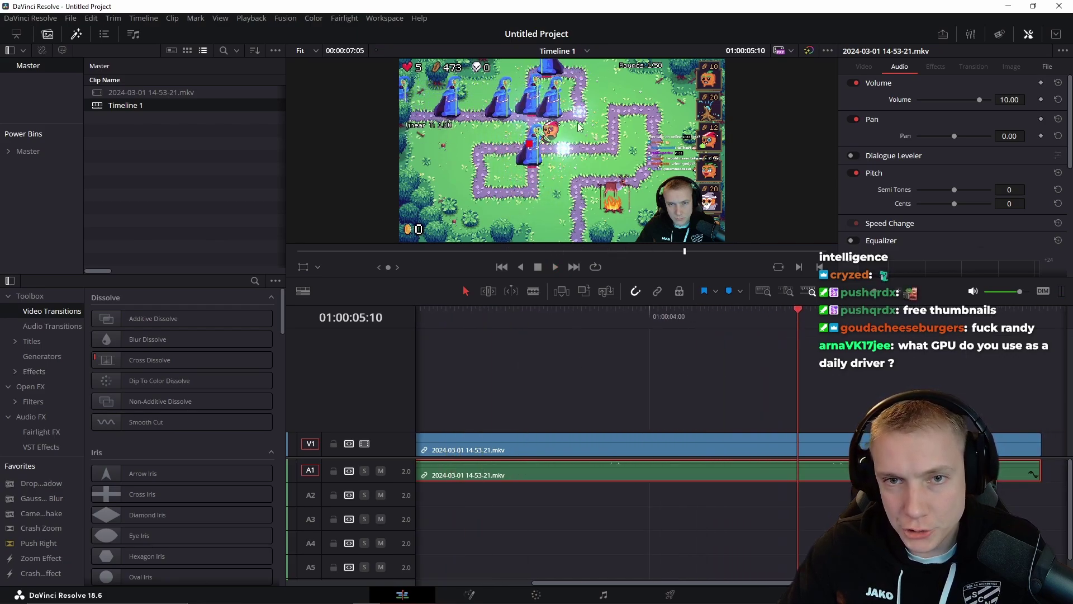
scroll(570, 116, "up", 5)
scroll(577, 142, "up", 2)
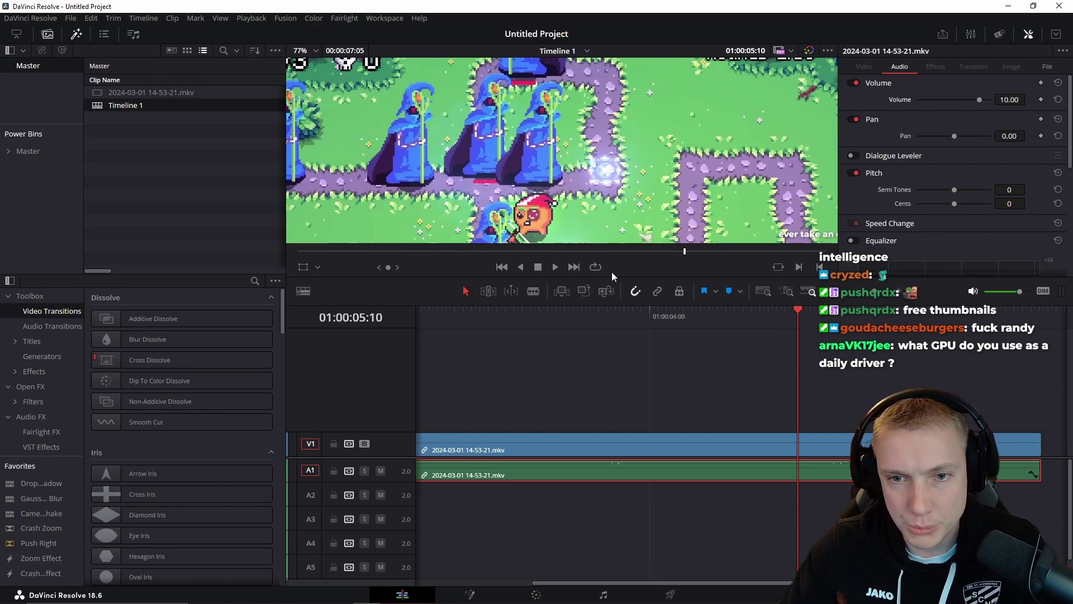
Cut away the part of the gameplay clip before 01:00:05:10, closing the gap, and return the playhead to the timeline start
left_click_drag(611, 276, 629, 371)
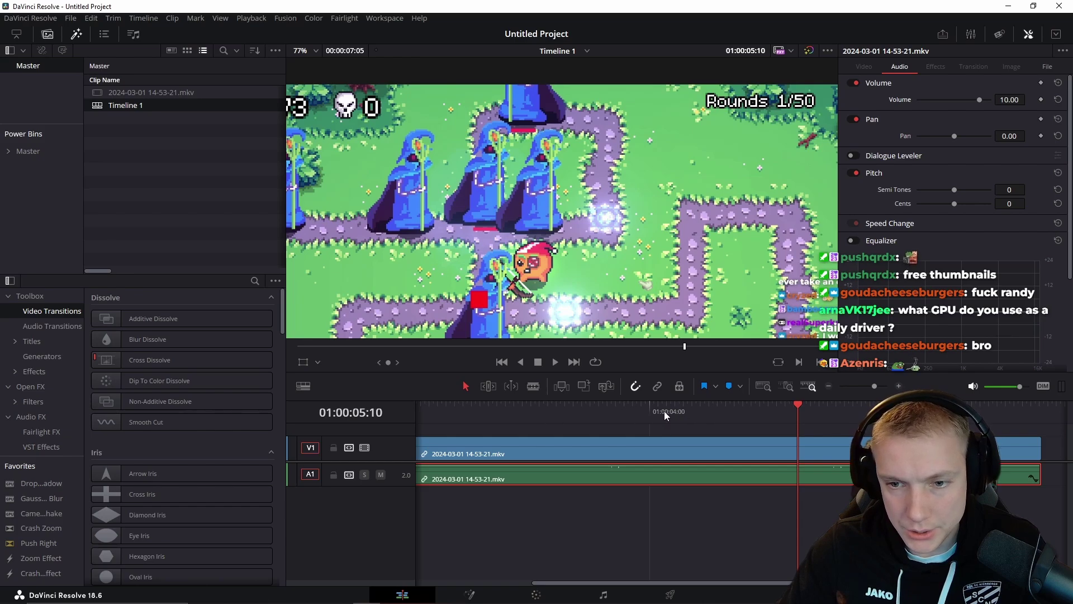
left_click(715, 498)
key("ctrl+shift+[")
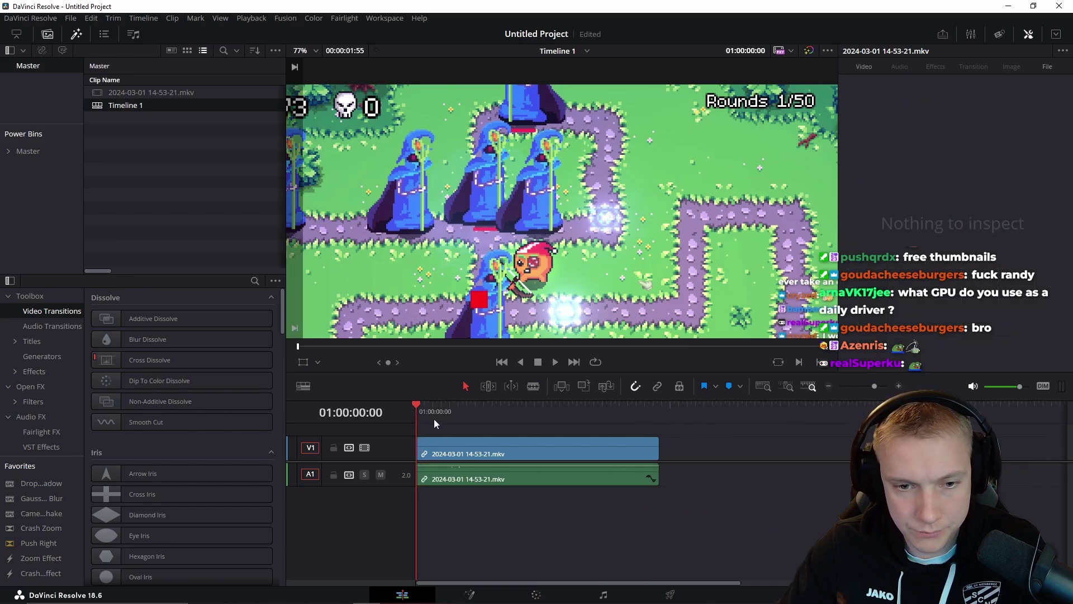
mouse_move(434, 419)
left_mouse_down()
mouse_move(523, 425)
mouse_move(416, 422)
left_mouse_up()
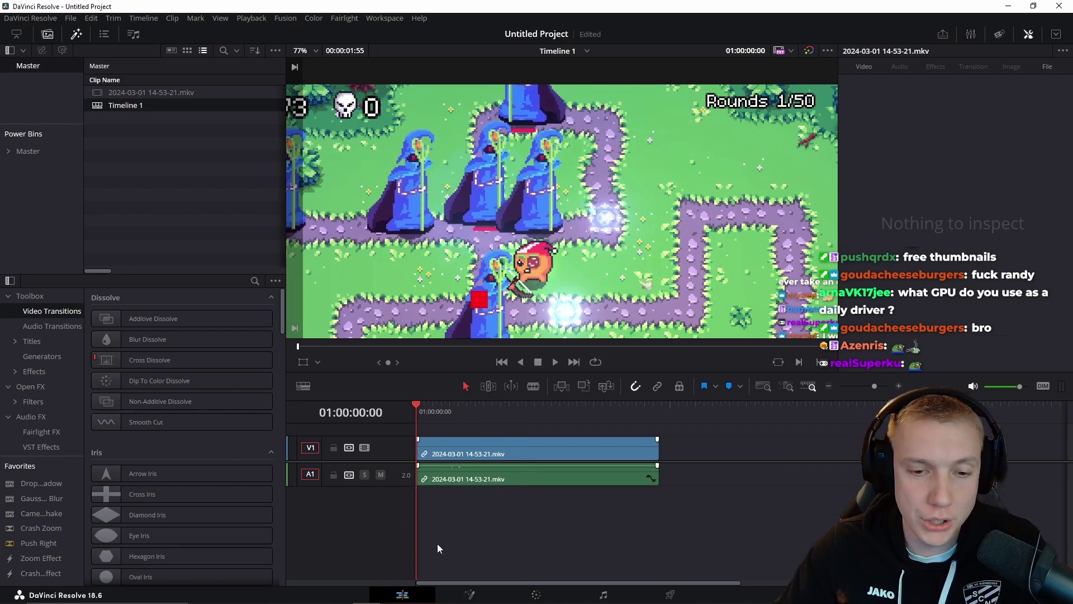
Switch to the Downloads folder, open generic_sounds, and listen to acid5.wav, acid6.wav, boing_x.wav and flagdrop.wav
key("alt+Tab")
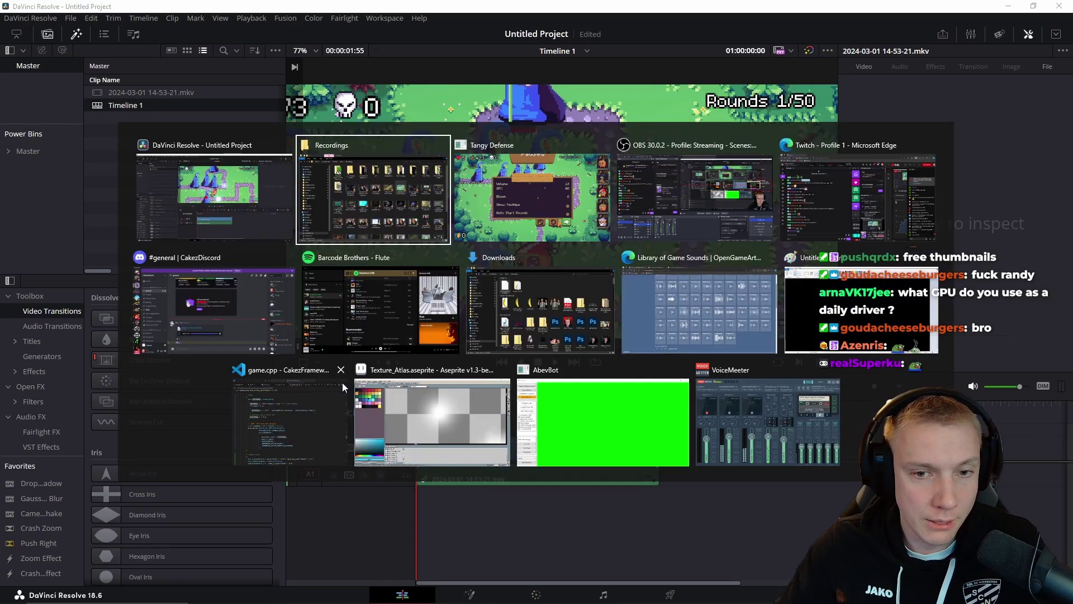
left_click(540, 311)
double_click(416, 183)
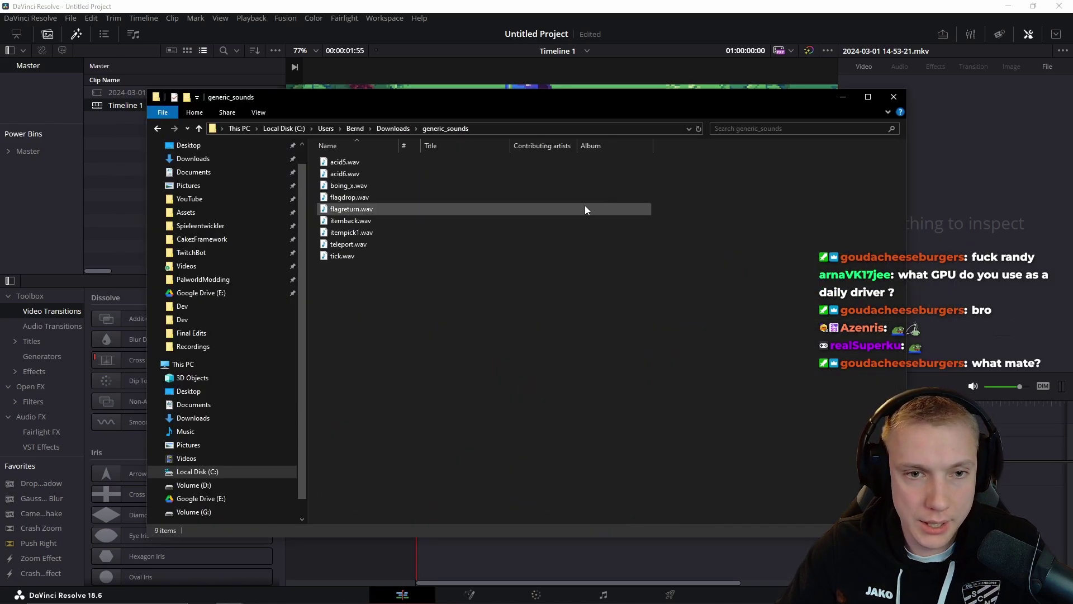
double_click(339, 164)
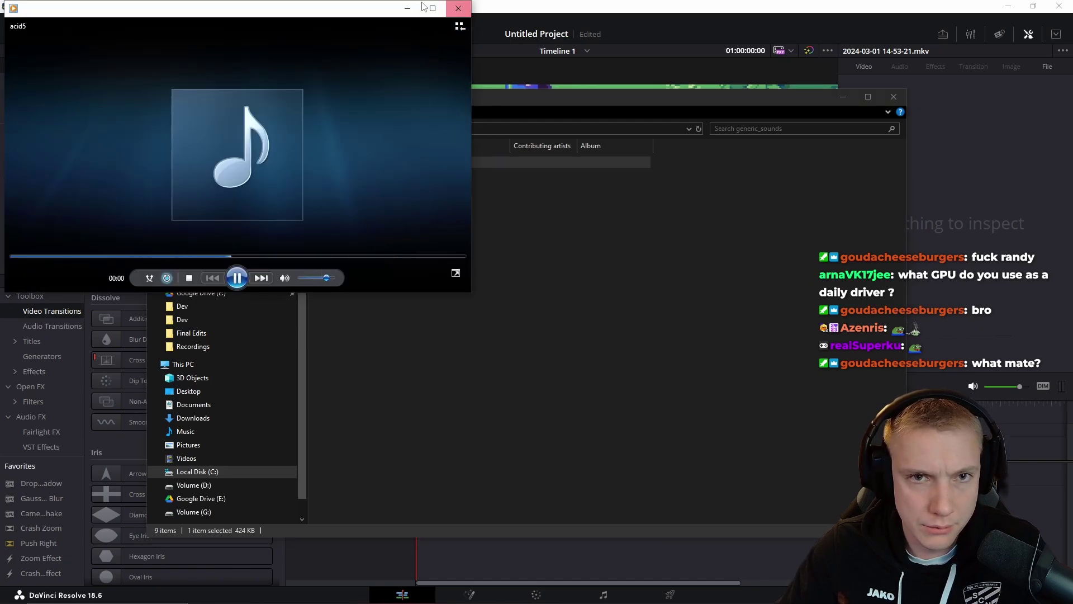
left_click(457, 9)
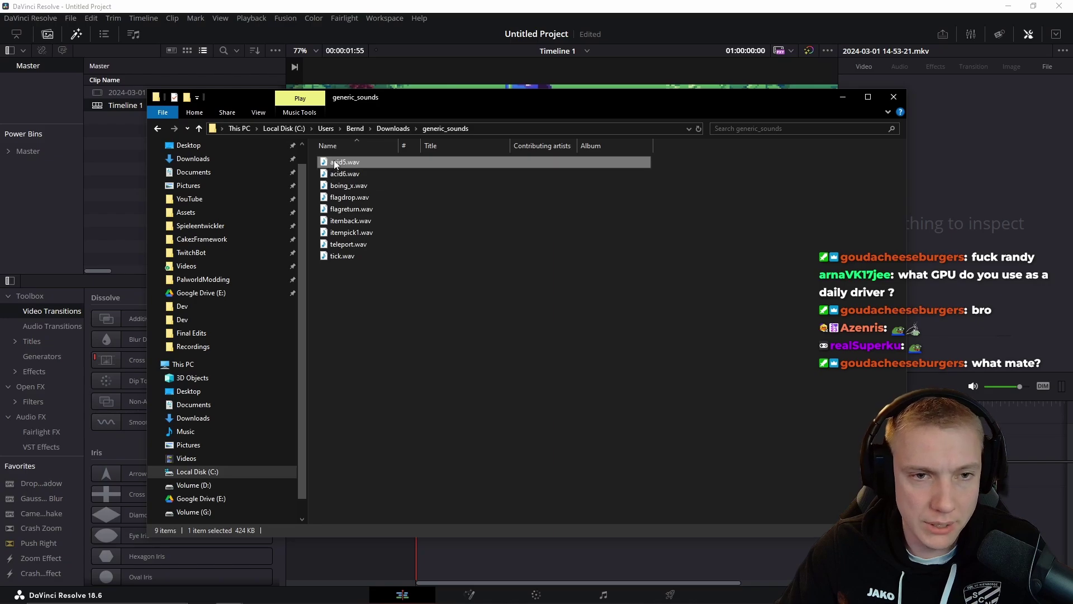
double_click(339, 173)
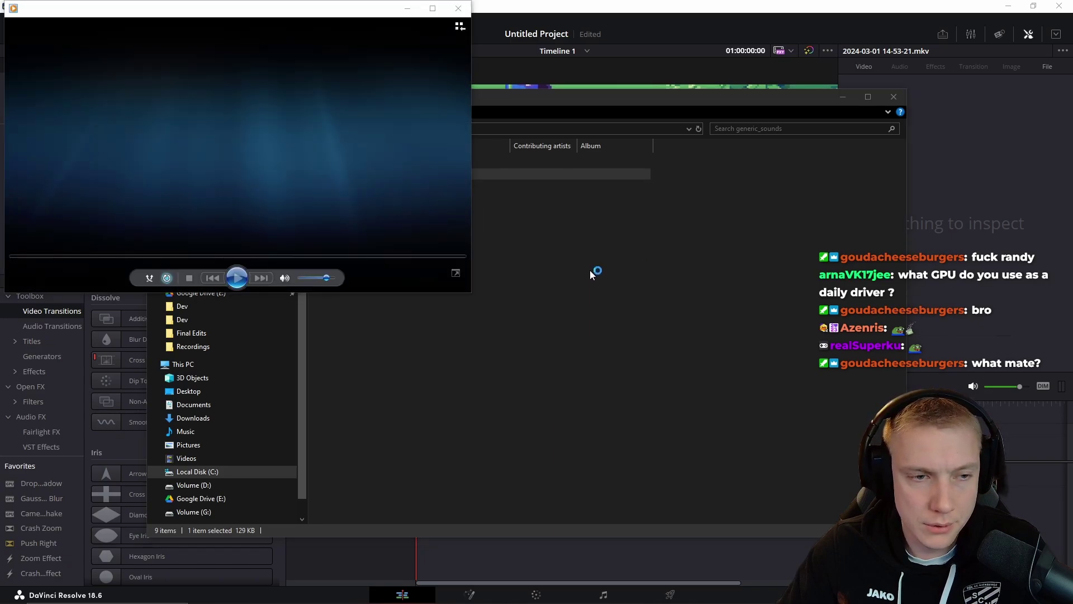
left_click(459, 9)
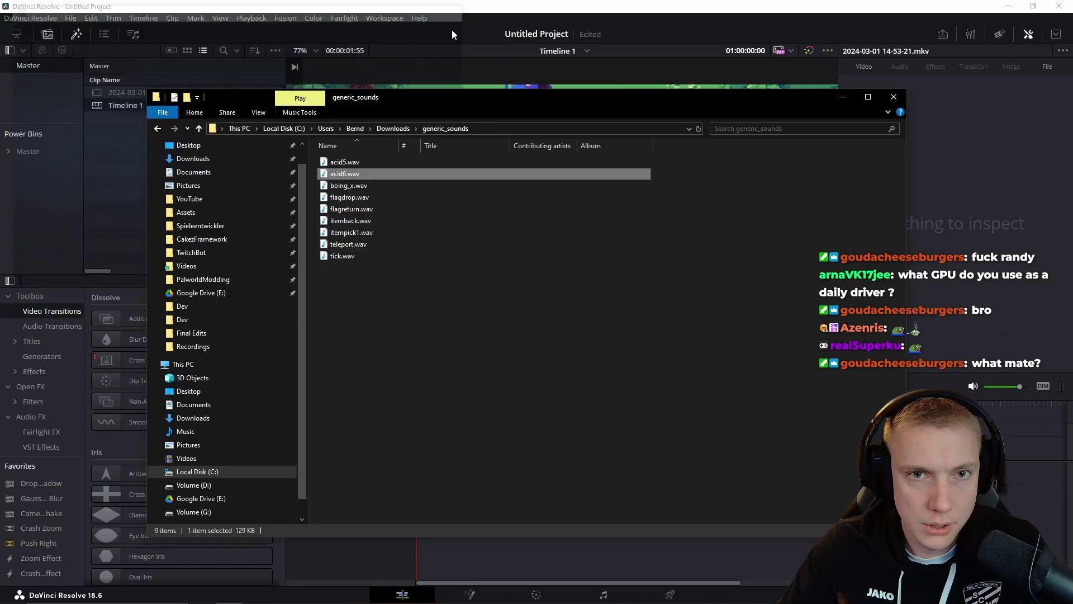
double_click(338, 185)
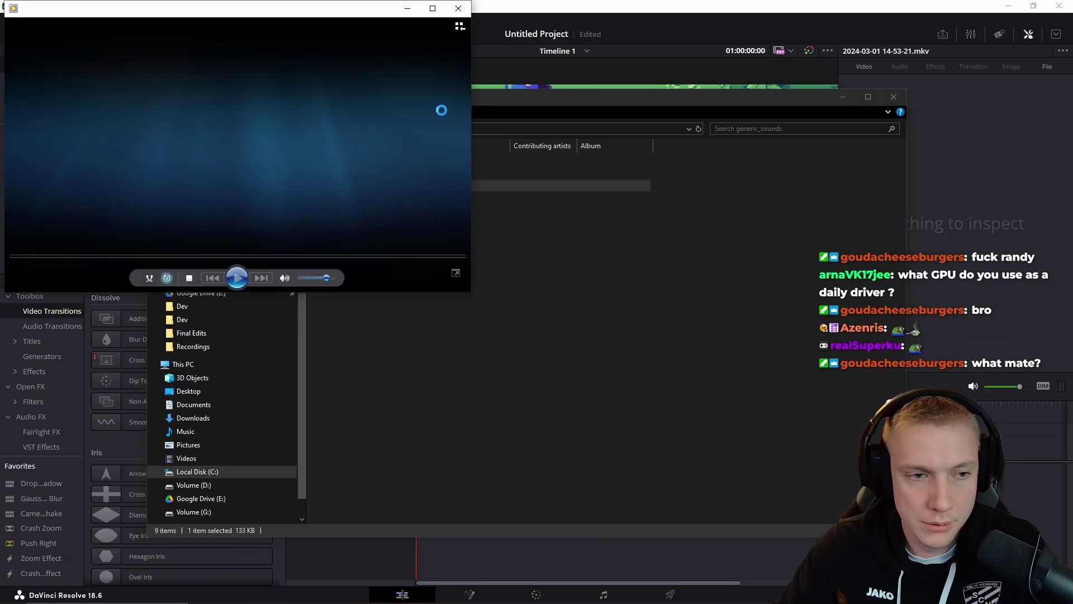
left_click(459, 9)
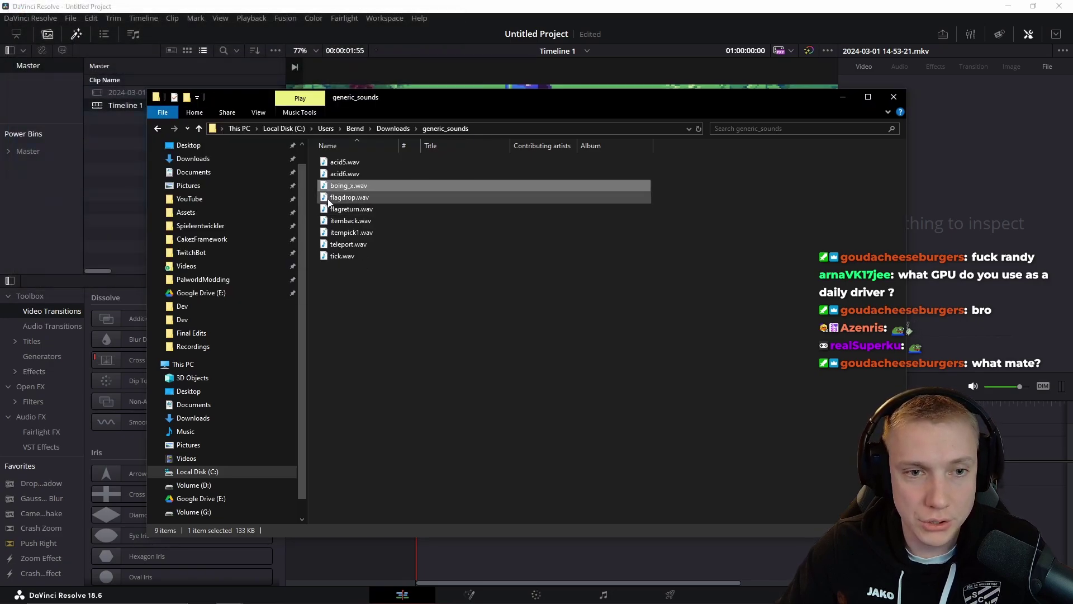
double_click(335, 198)
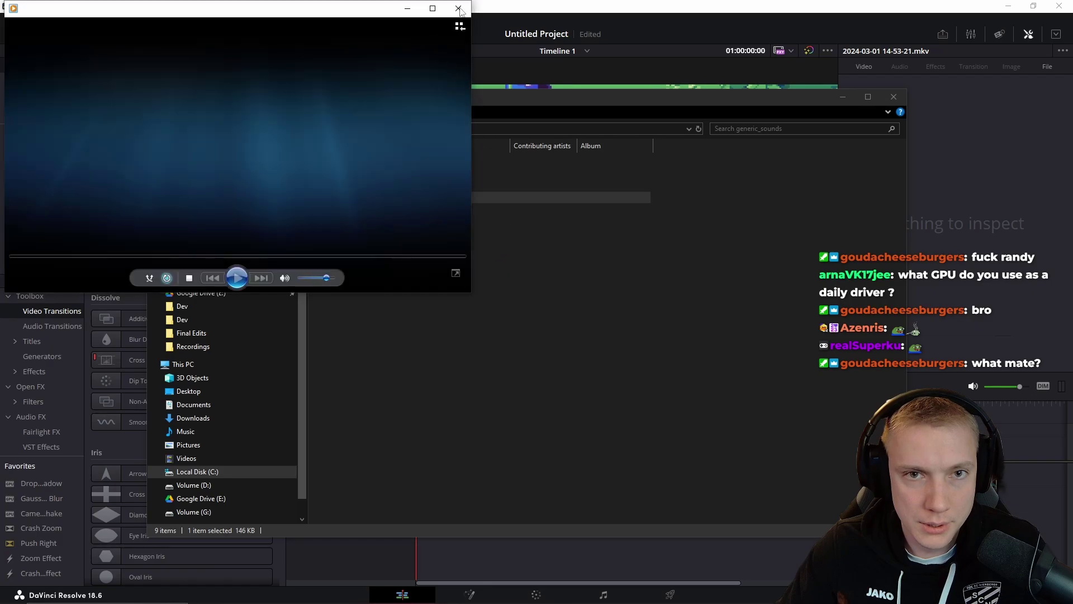
left_click(459, 9)
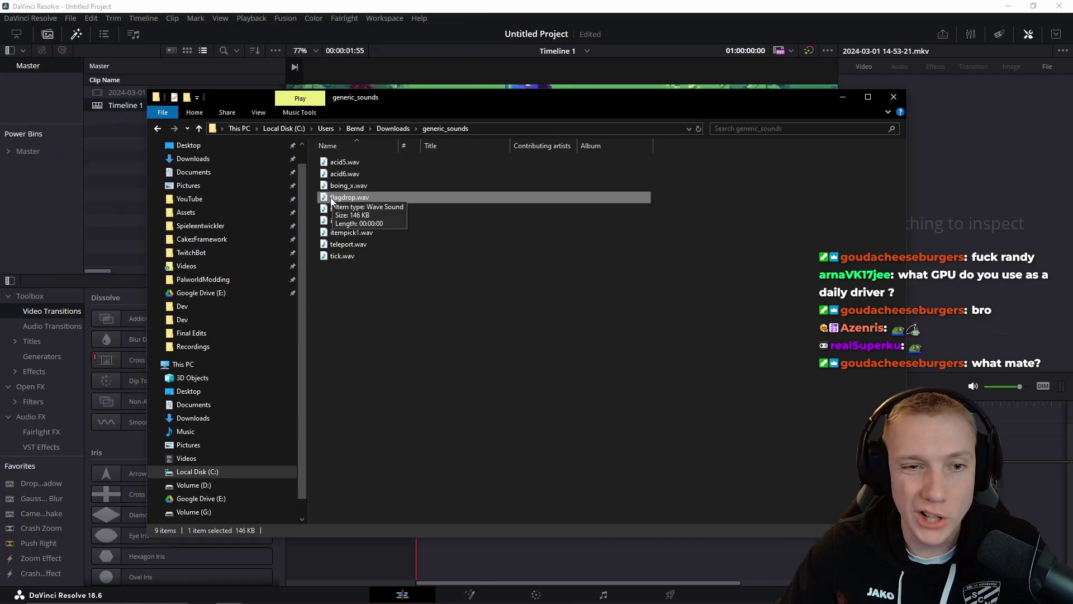
Add flagdrop.wav to audio track A2 in the DaVinci Resolve timeline, align it with the first ice explosion, and play it back
left_click_drag(503, 104, 505, 513)
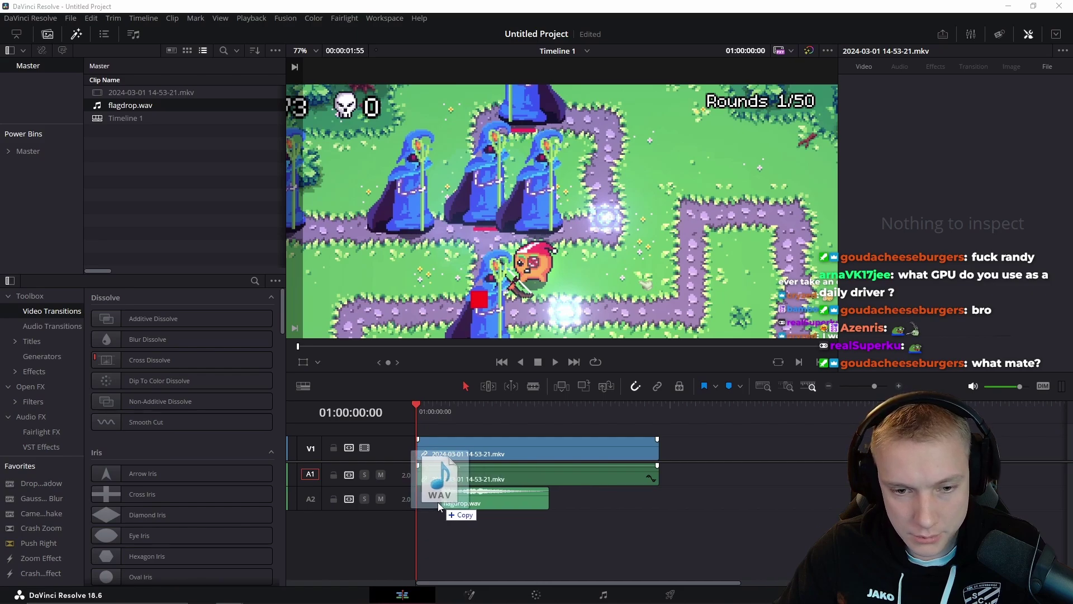
left_click_drag(439, 502, 438, 502)
left_click_drag(425, 414, 479, 415)
left_click_drag(515, 505, 558, 499)
left_click_drag(451, 411, 476, 424)
key("space")
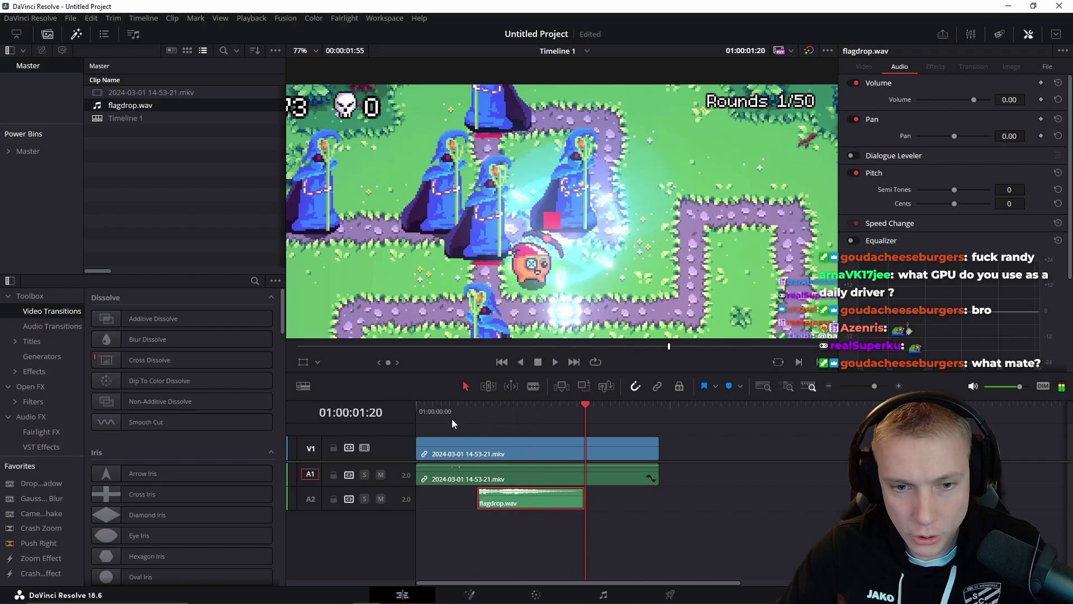
left_click(452, 413)
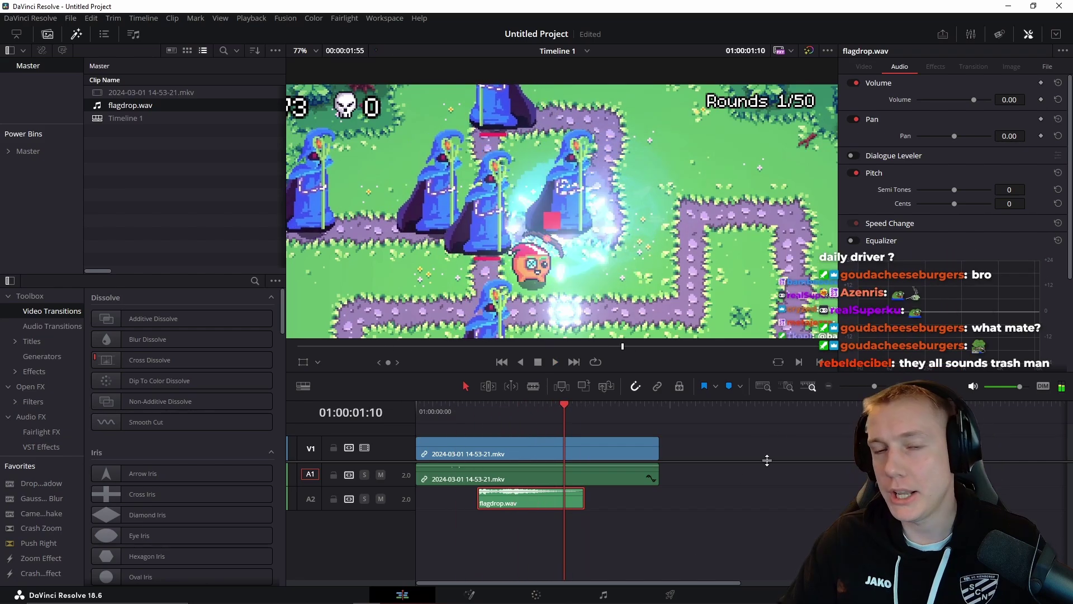
Duplicate the flagdrop.wav clip onto track A3, offset to start at the following explosion
left_click_drag(520, 499, 586, 525)
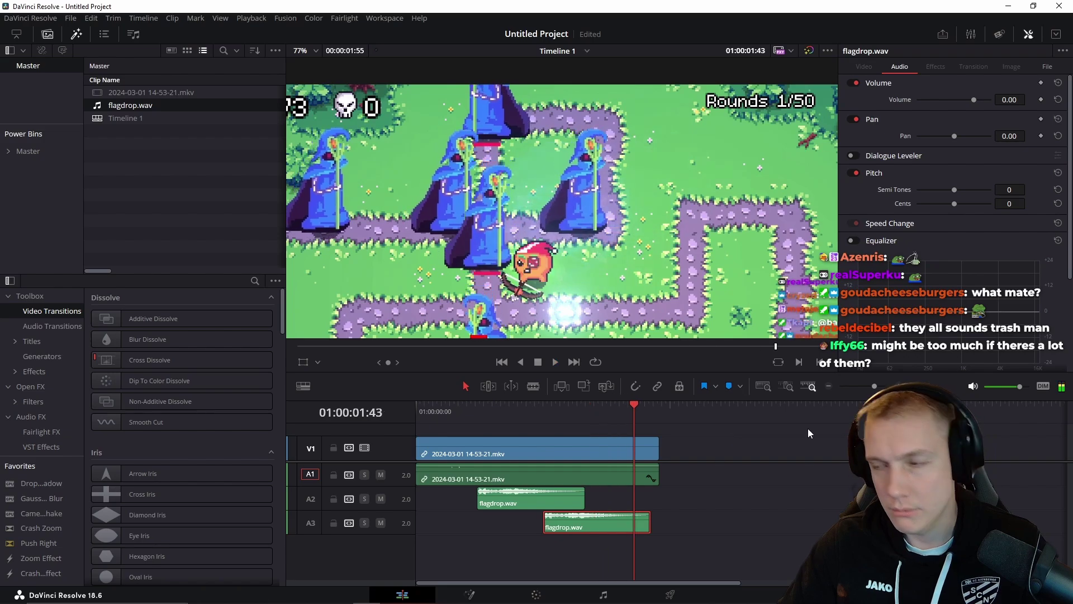
key("alt+Tab")
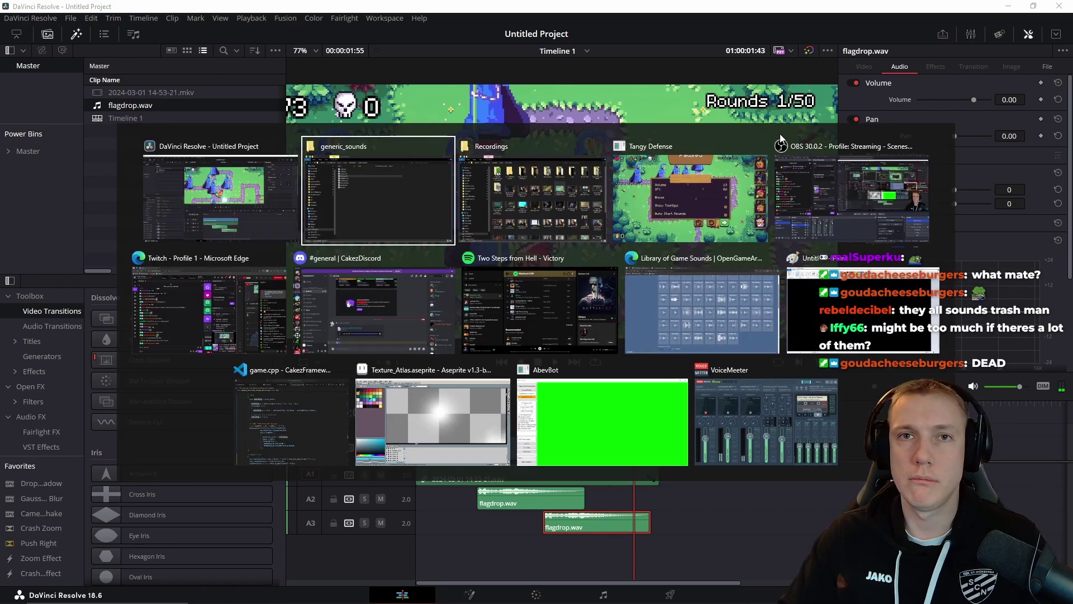
key("Escape")
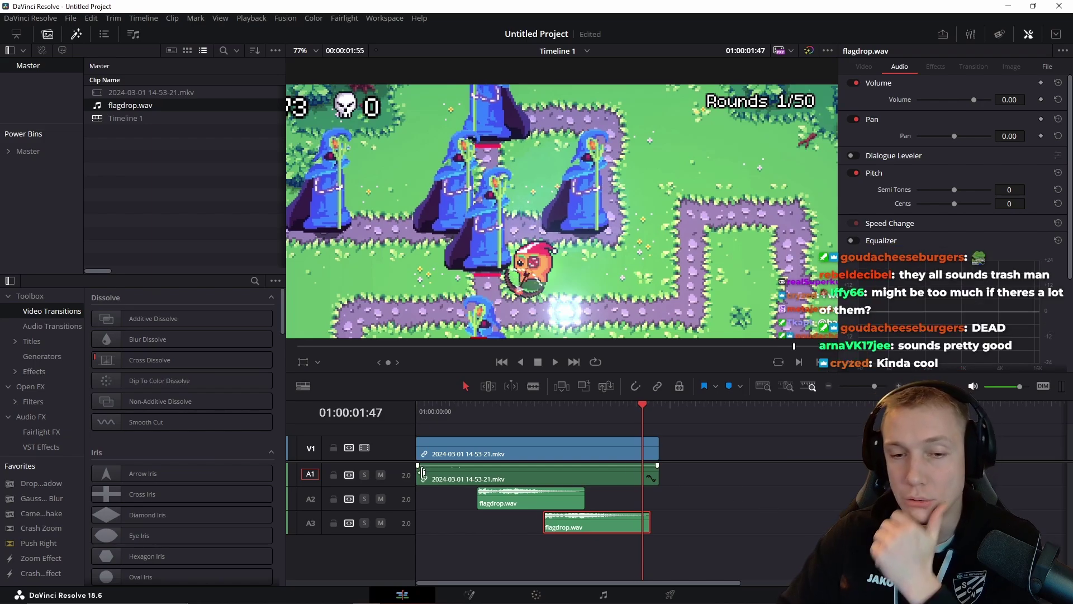
Set the volume of both flagdrop.wav clips to -5 and play the timeline from its start
left_click_drag(458, 498, 586, 538)
double_click(1016, 101)
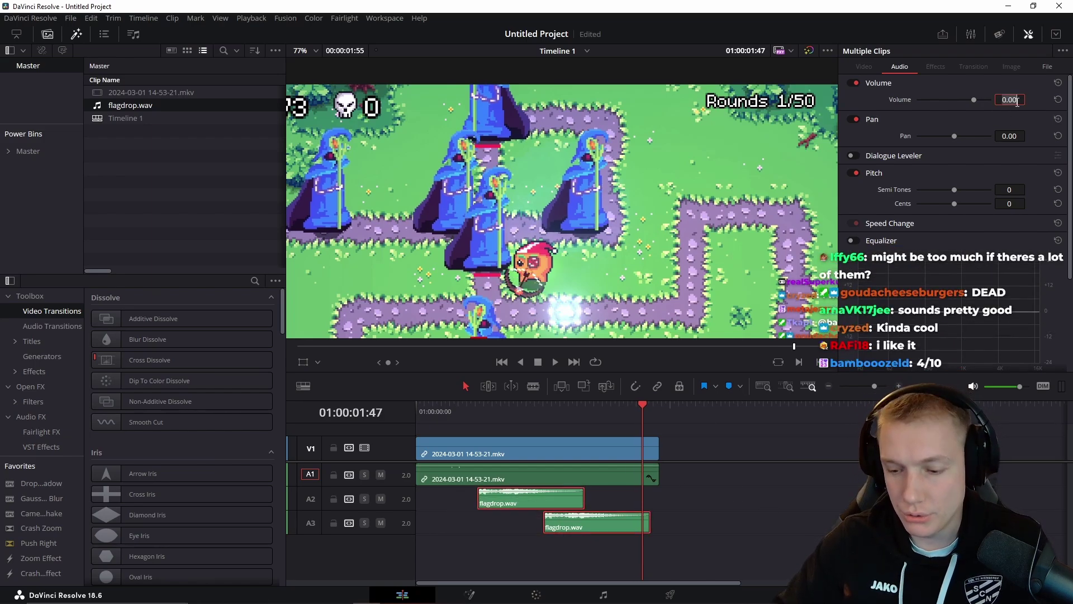
type("-5")
key("Return")
key("Home")
key("space")
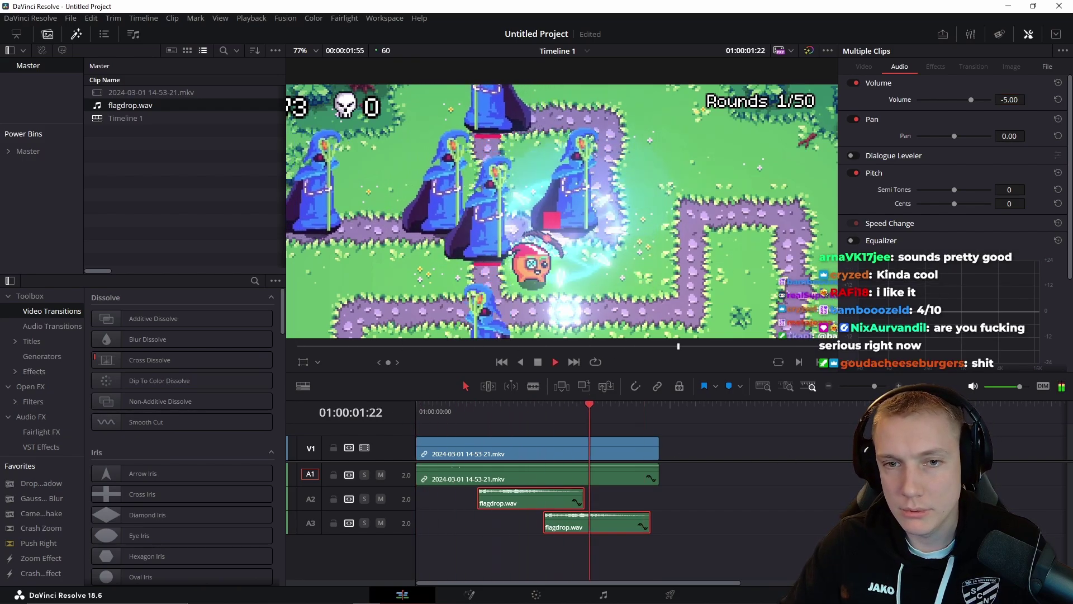
key("space")
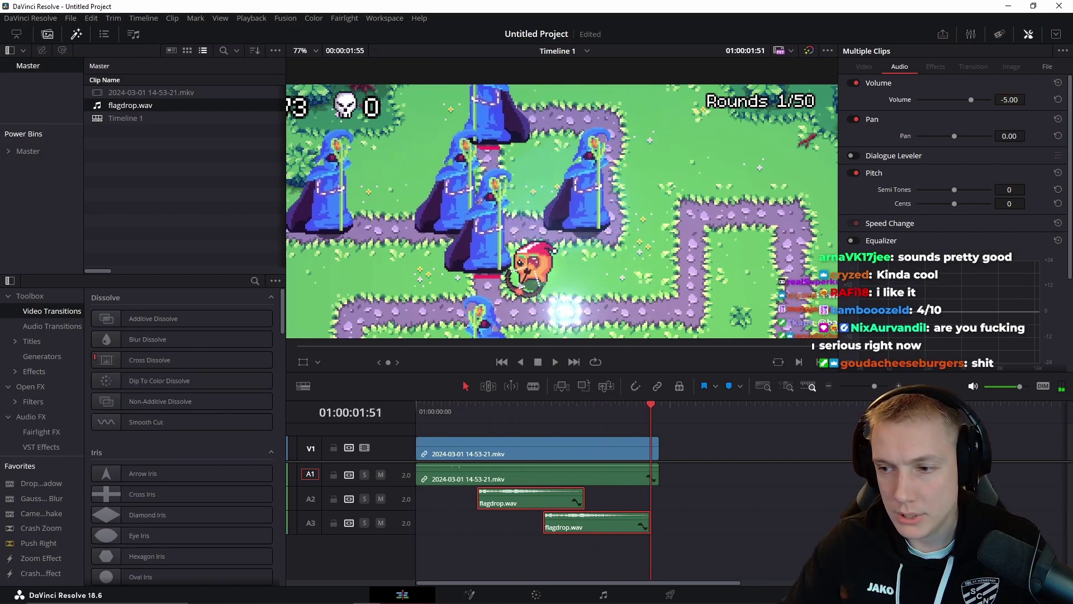
Try pitch shifts of 4 and -5 semitones on the A2 flagdrop.wav clip, replaying the explosion
left_click(830, 503)
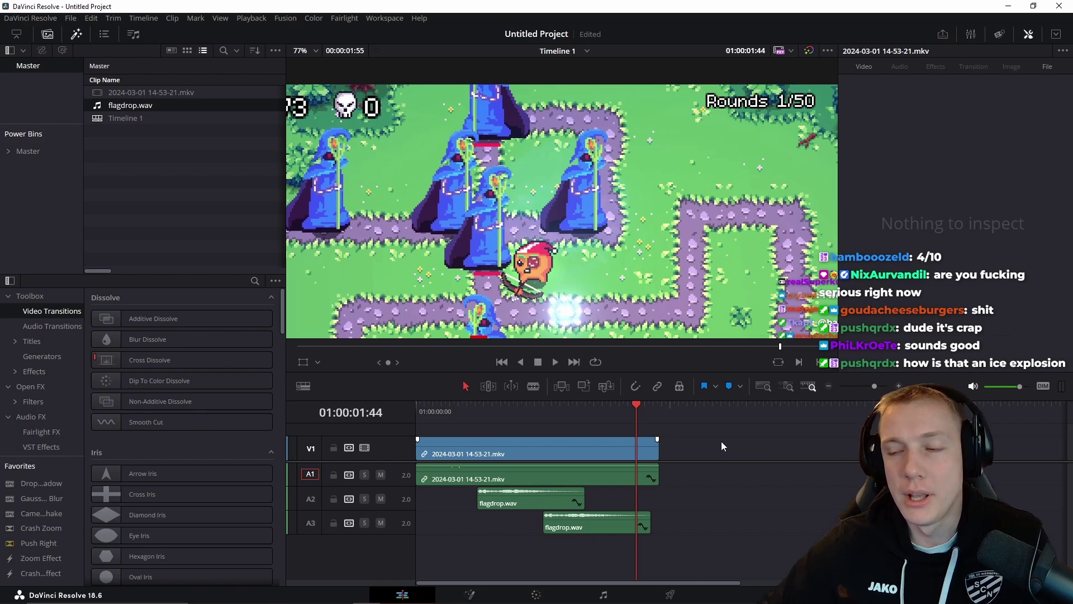
left_click(495, 413)
left_click(528, 496)
left_click_drag(954, 190, 958, 190)
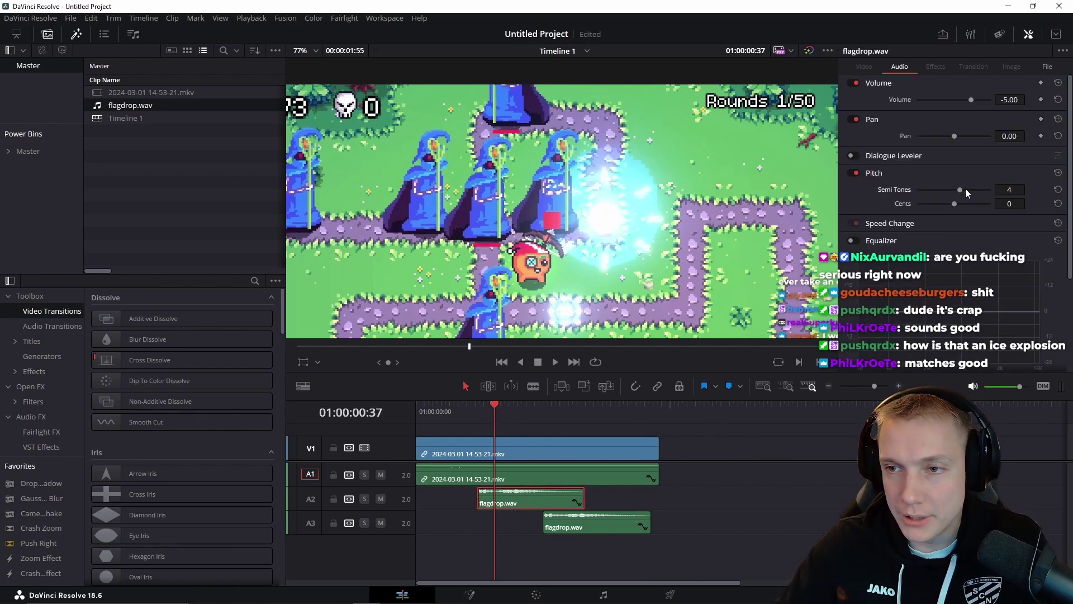
left_click(452, 413)
Switch to Microsoft Edge, open the OpenGameArt.org home page in a new tab, and browse its sound effects
key("alt+Tab")
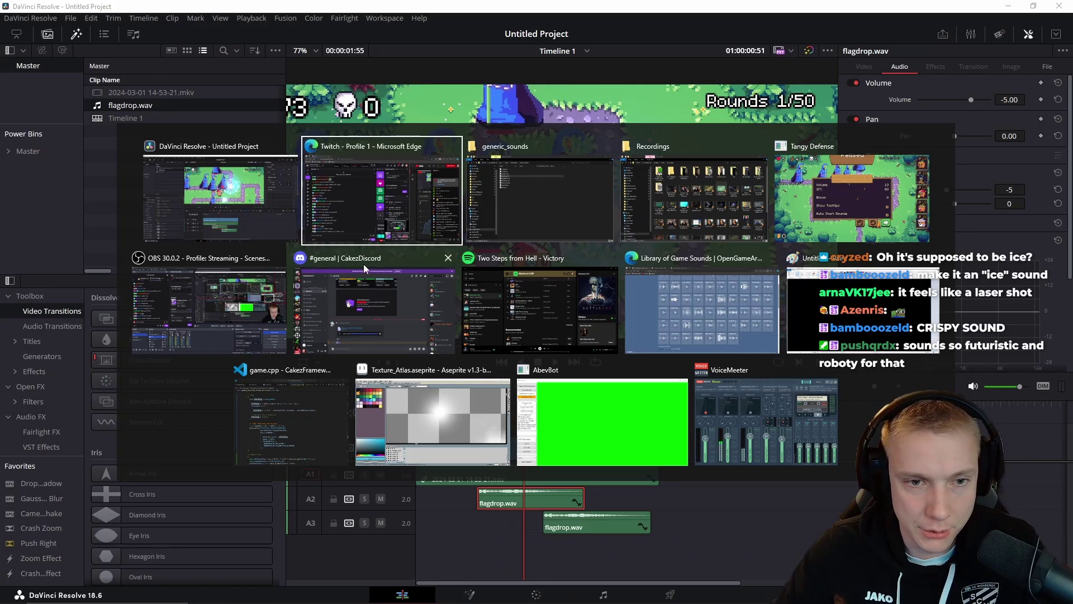
left_click(654, 302)
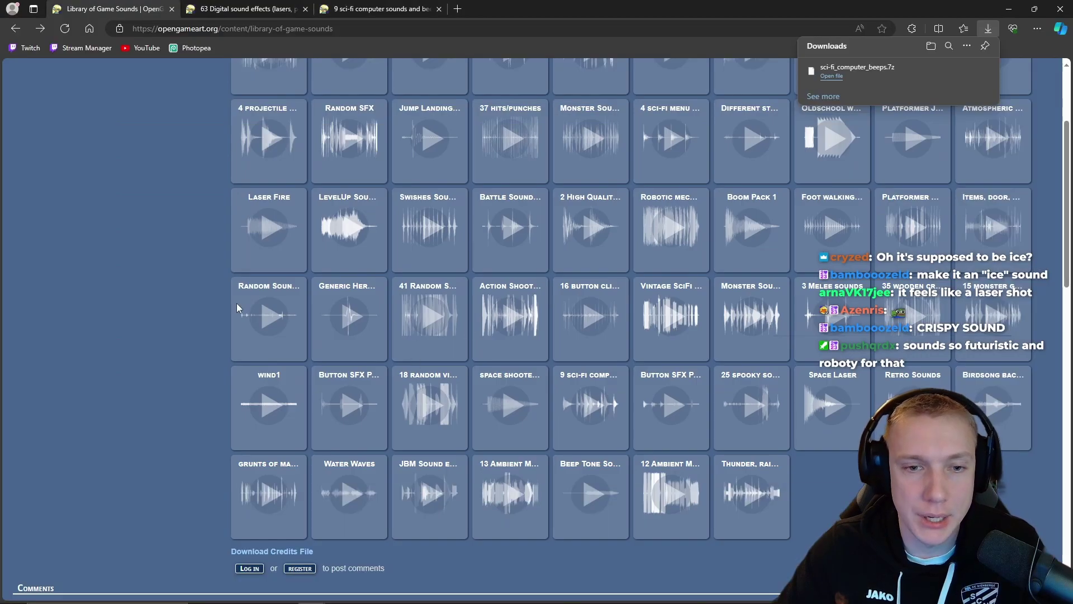
scroll(322, 316, "up", 3)
left_click_drag(525, 9, 248, 9)
mouse_move(72, 100)
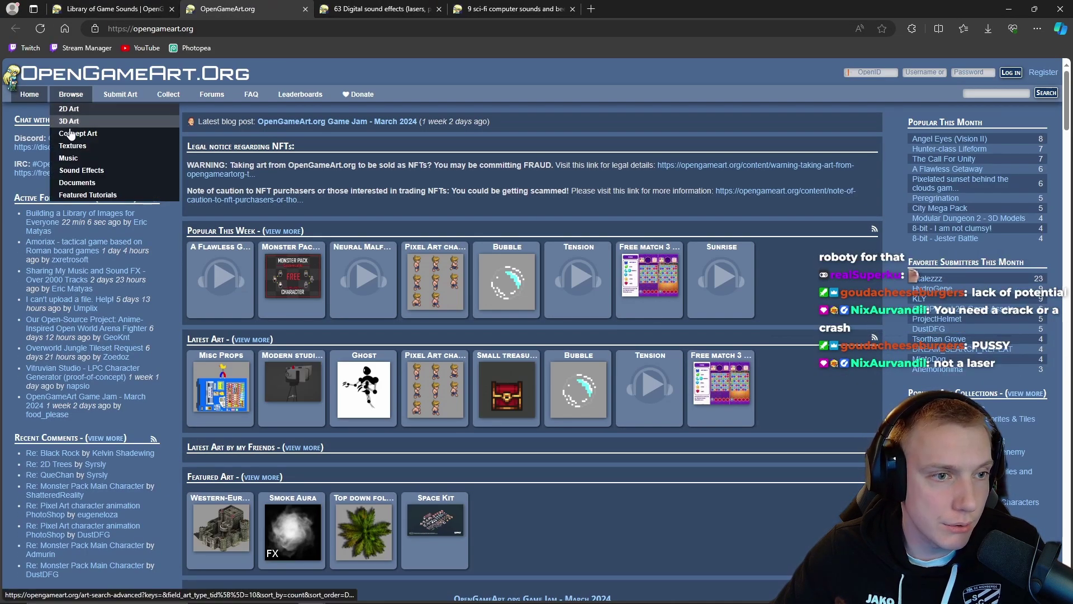
left_click(81, 170)
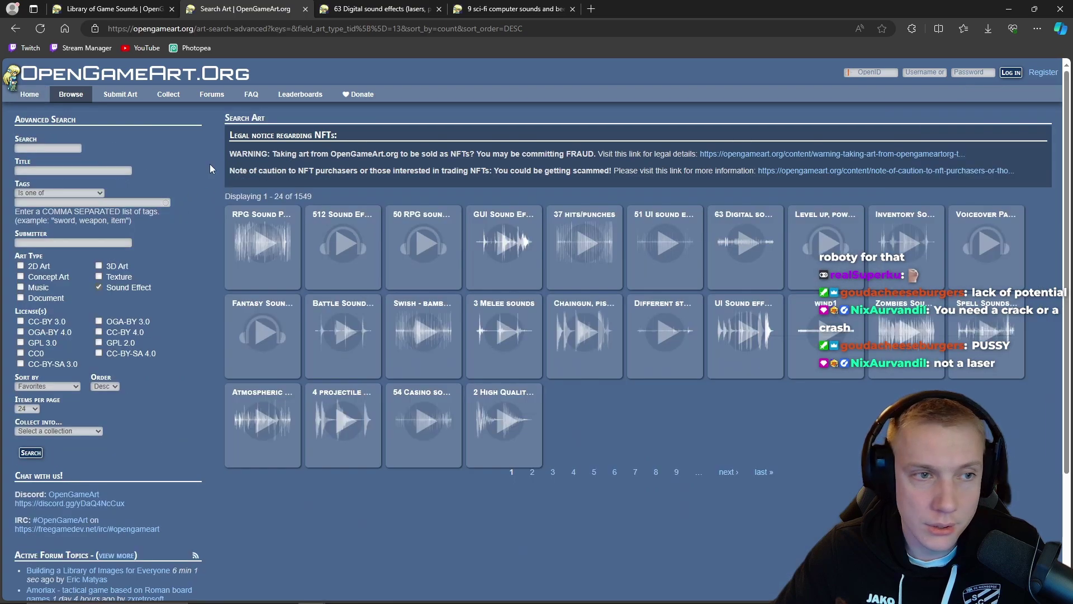
Search the sound effects for "ice" and preview the Freeze Spell and 42 Snow sounds
left_click(43, 147)
type("ice")
key("Return")
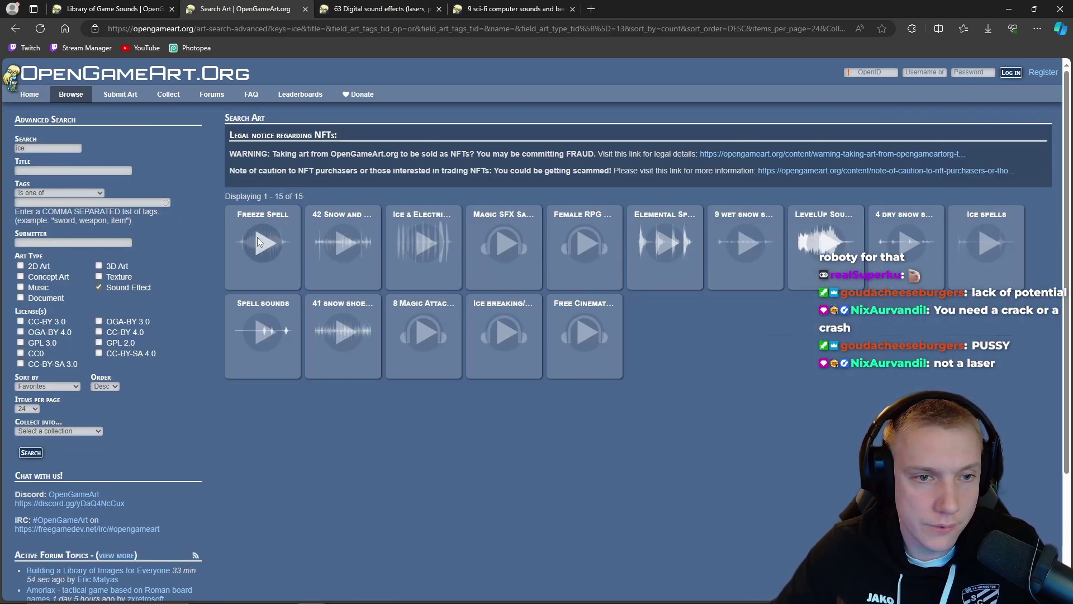
left_click(263, 245)
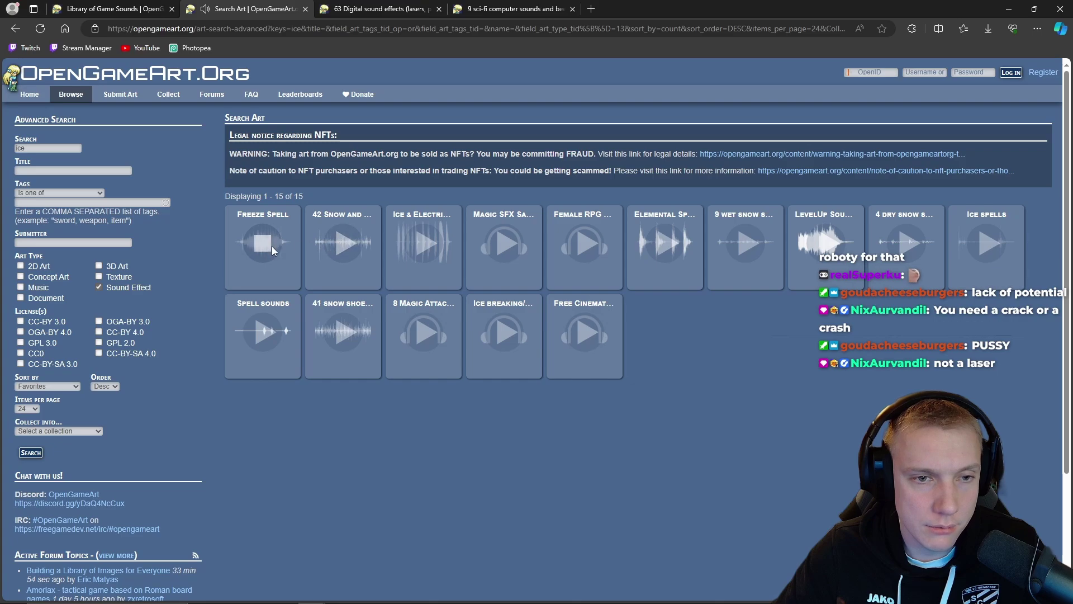
left_click(340, 241)
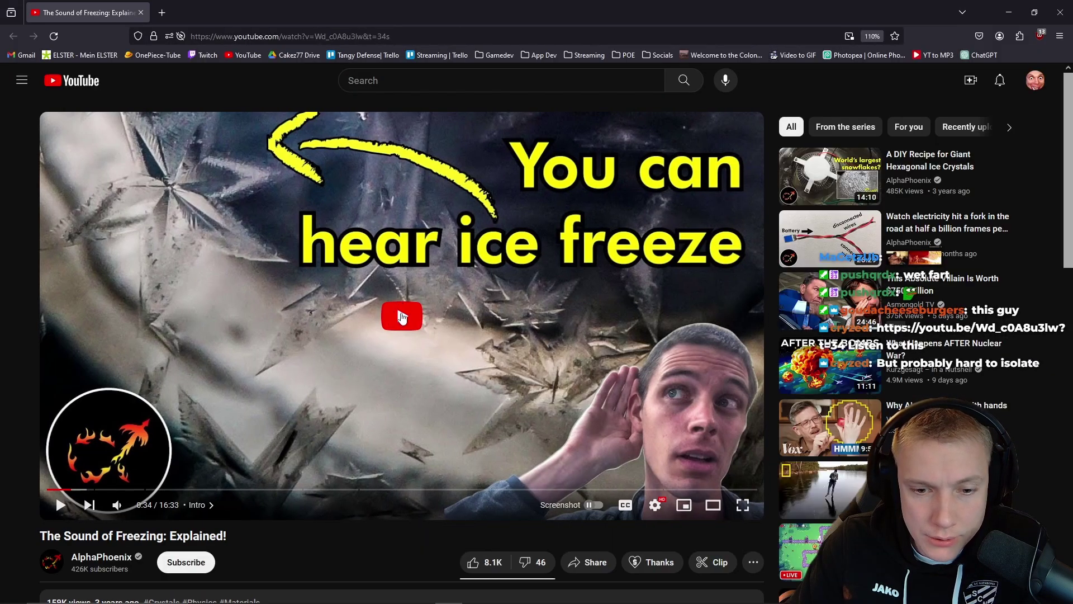
Play the YouTube video "The Sound of Freezing: Explained!" from 0:34 to hear the freezing sound, and view its description
left_click(402, 316)
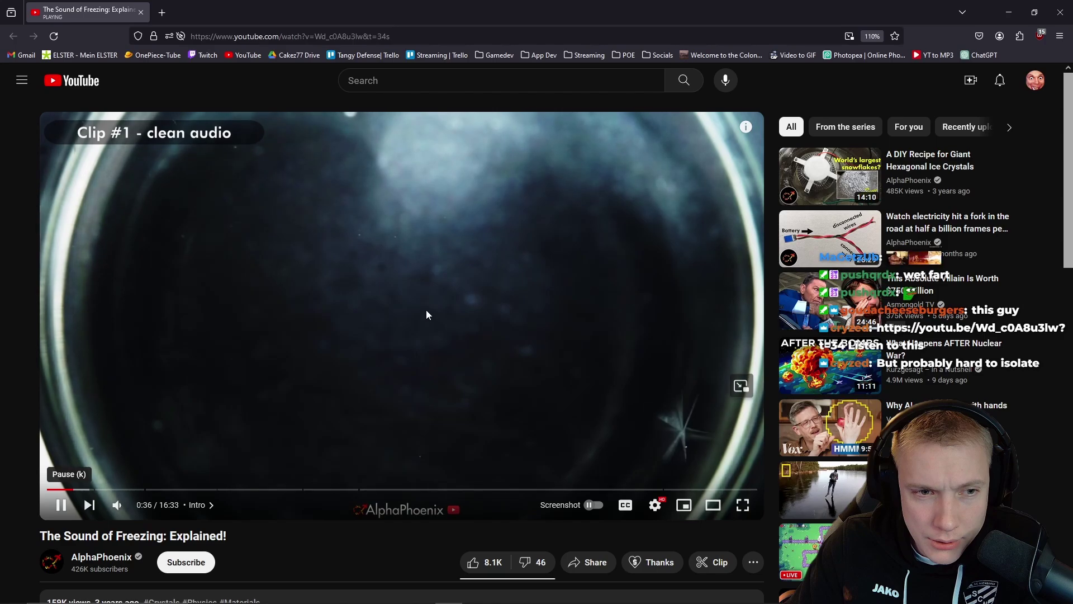
left_click(426, 310)
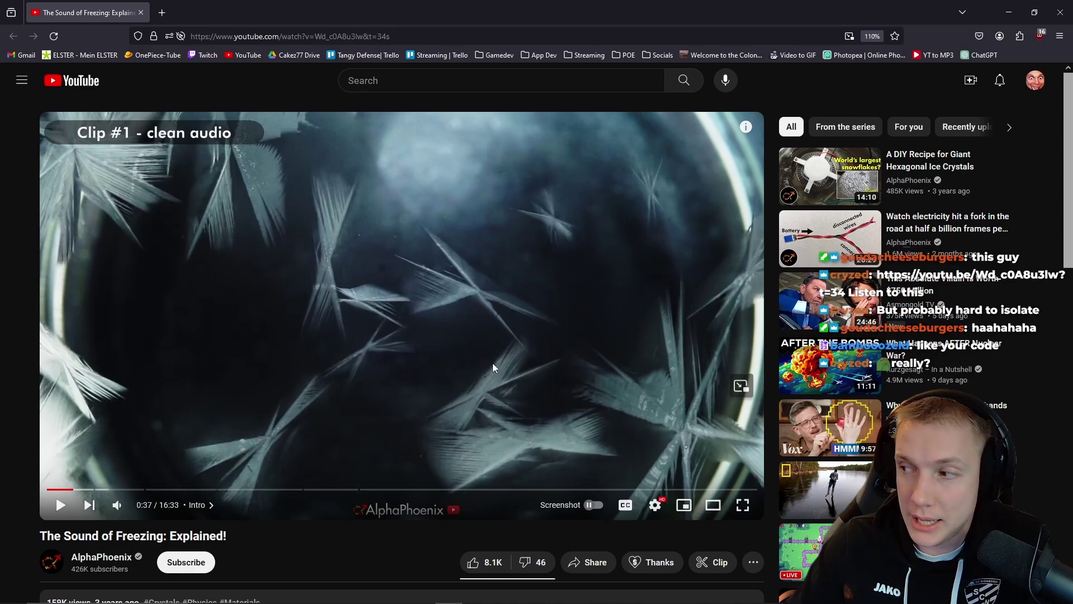
scroll(480, 364, "down", 2)
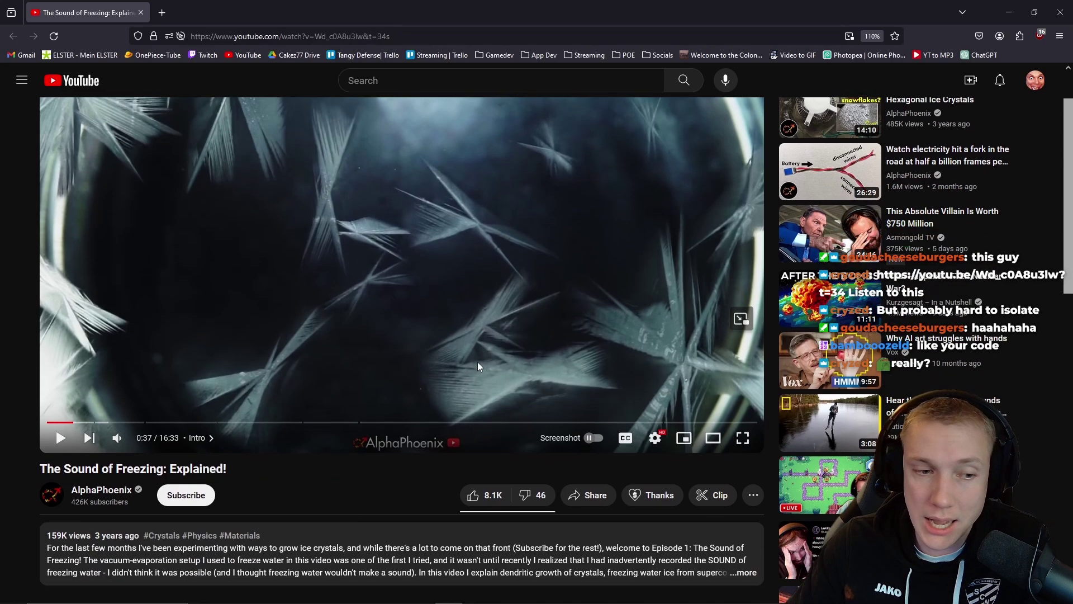
scroll(437, 253, "up", 2)
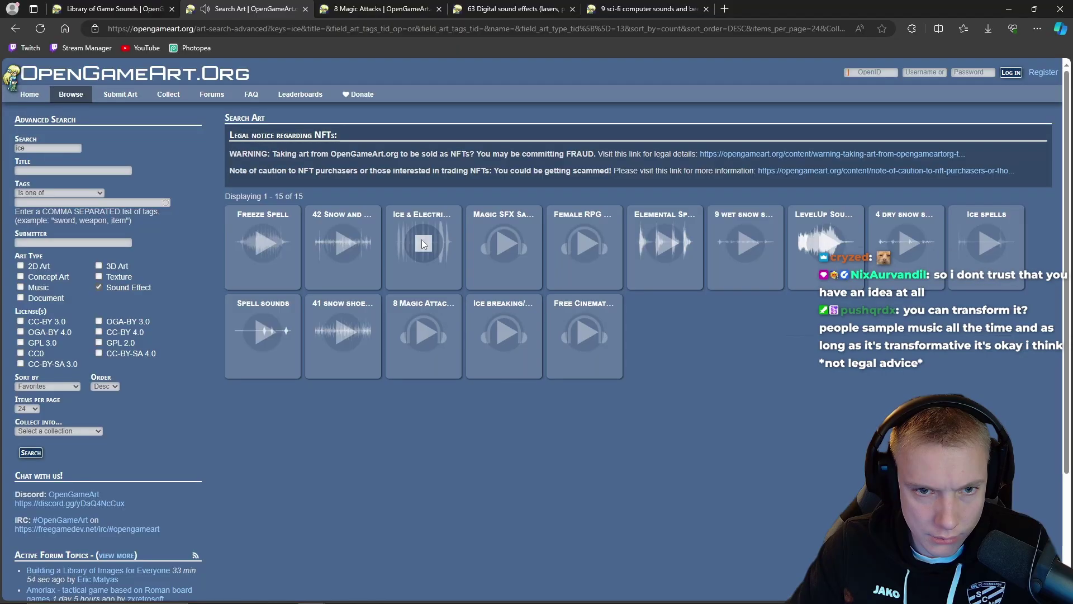
Preview the Ice & Electricity Magic sound on OpenGameArt, switch to DaVinci Resolve, and add qubodupIceDamage01.flac to track A2
left_click(423, 243)
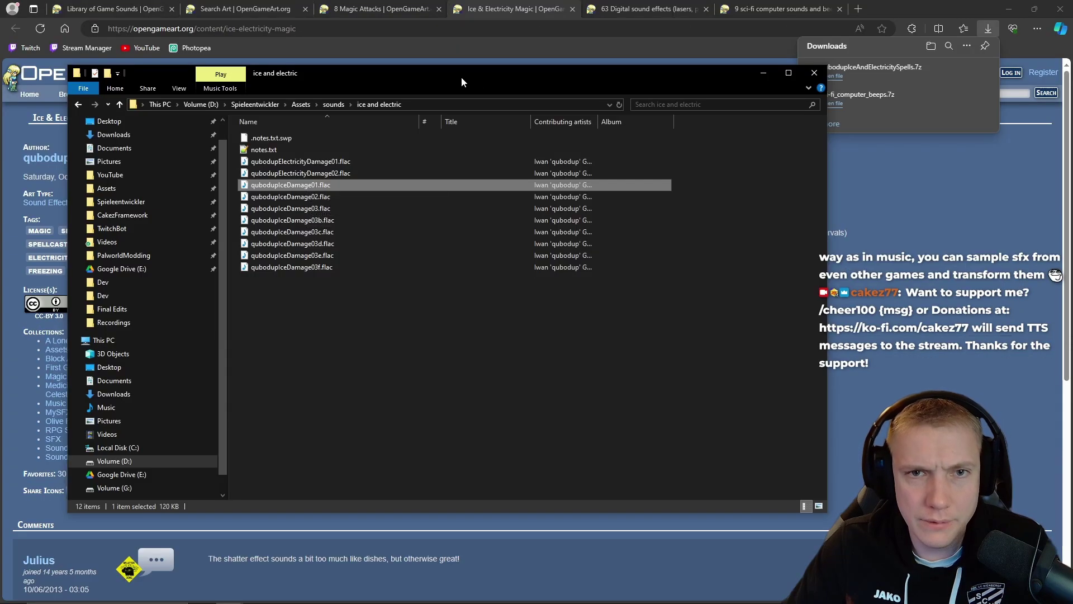
left_click_drag(461, 76, 1072, 52)
key("alt+Tab")
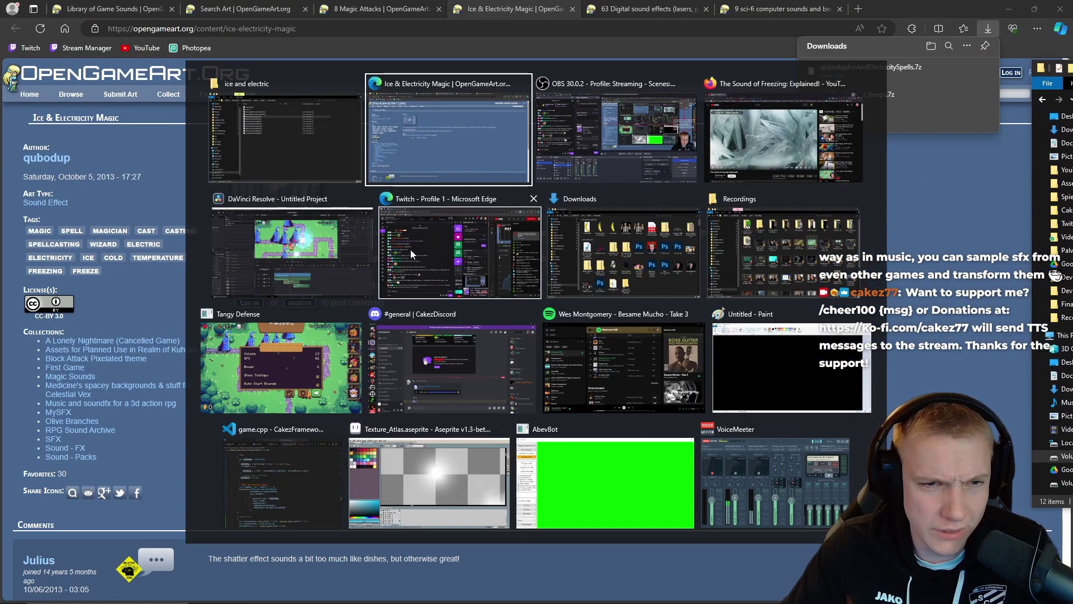
left_click(291, 251)
left_click_drag(891, 362, 669, 504)
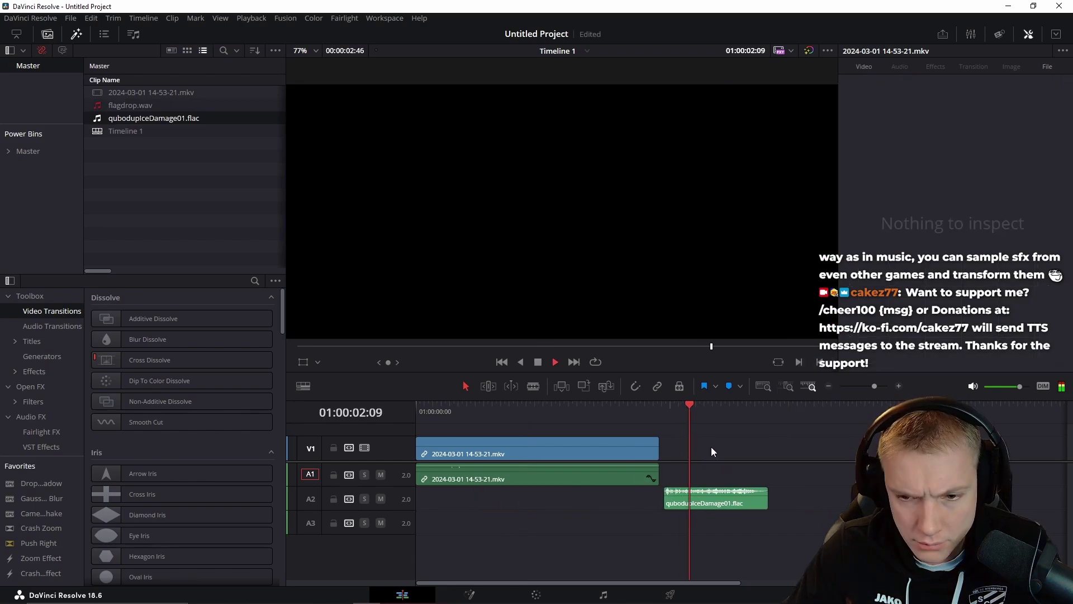
Move the qubodupIceDamage01.flac clip under the gameplay explosion, add qubodupIceDamage02.flac further along A2, and play the timeline
left_click(714, 509)
left_click_drag(714, 509, 562, 512)
left_click_drag(815, 389, 720, 505)
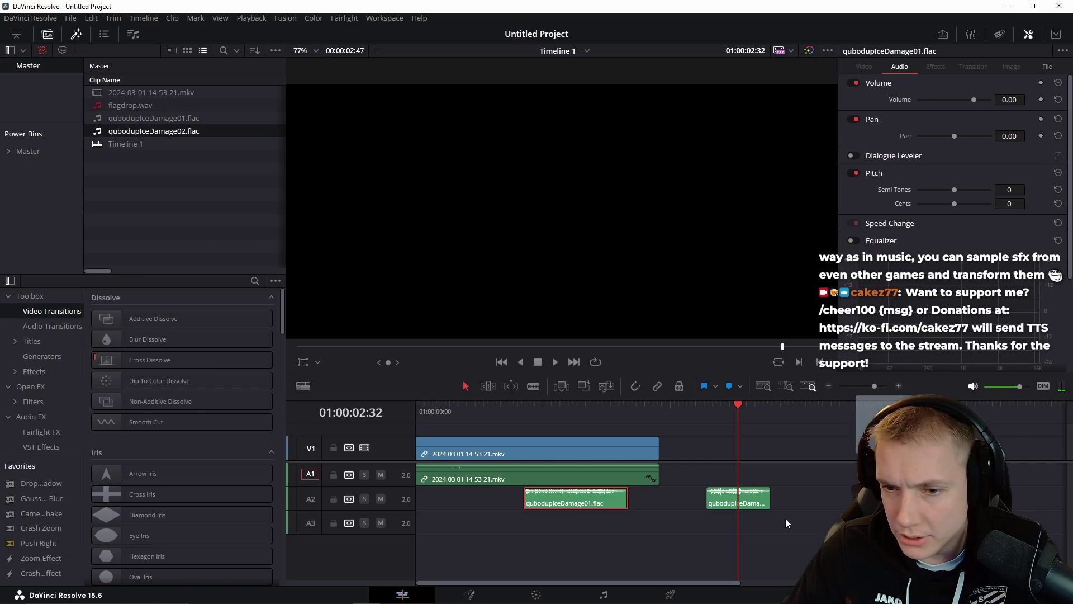
left_click_drag(790, 516, 796, 503)
key("space")
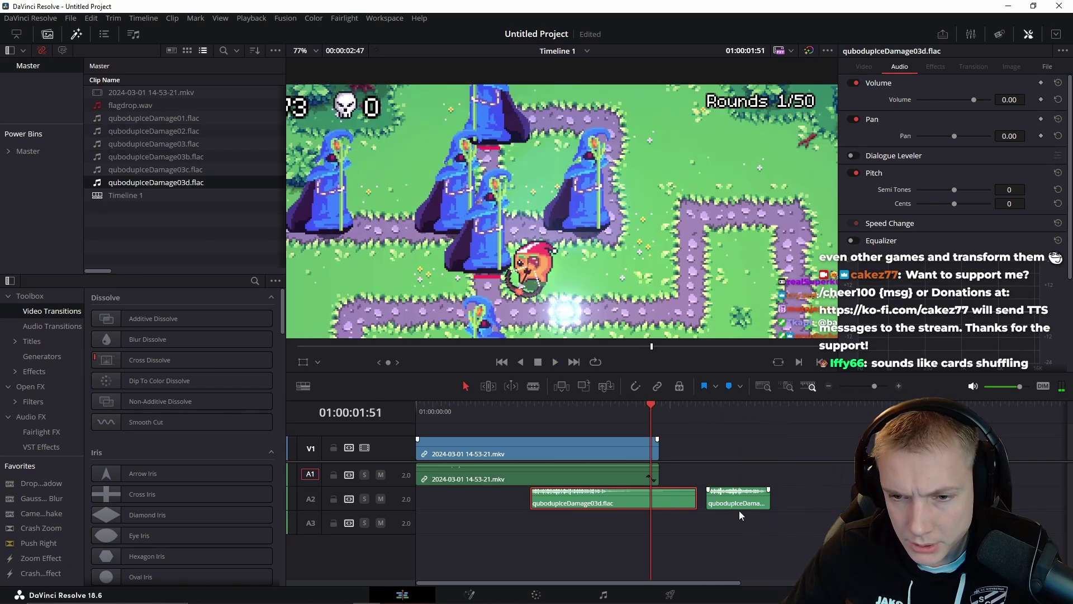
Move the qubodupIceDamage02.flac clip well past the recording and align qubodupIceDamage03d.flac on track A3 with the ice explosion
left_click_drag(740, 503, 884, 503)
left_click_drag(643, 503, 682, 504)
key("super+e")
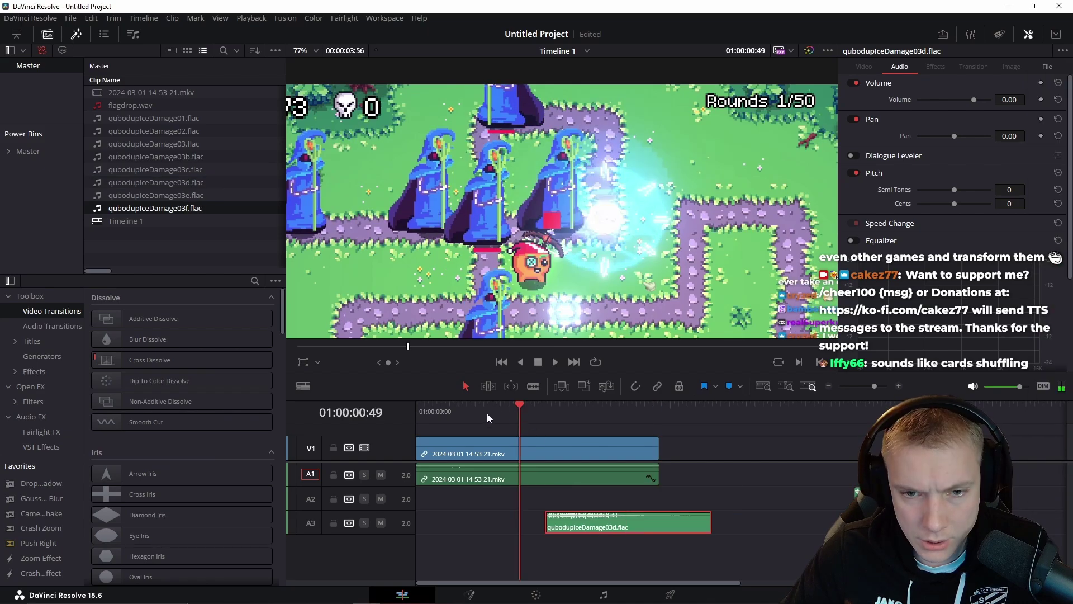
left_click_drag(488, 414, 512, 416)
mouse_move(588, 527)
left_mouse_down()
mouse_move(553, 532)
mouse_move(533, 555)
mouse_move(577, 526)
left_mouse_up()
Set the volume of the qubodupIceDamage03d.flac clip to -5
left_click(1012, 100)
type("-5")
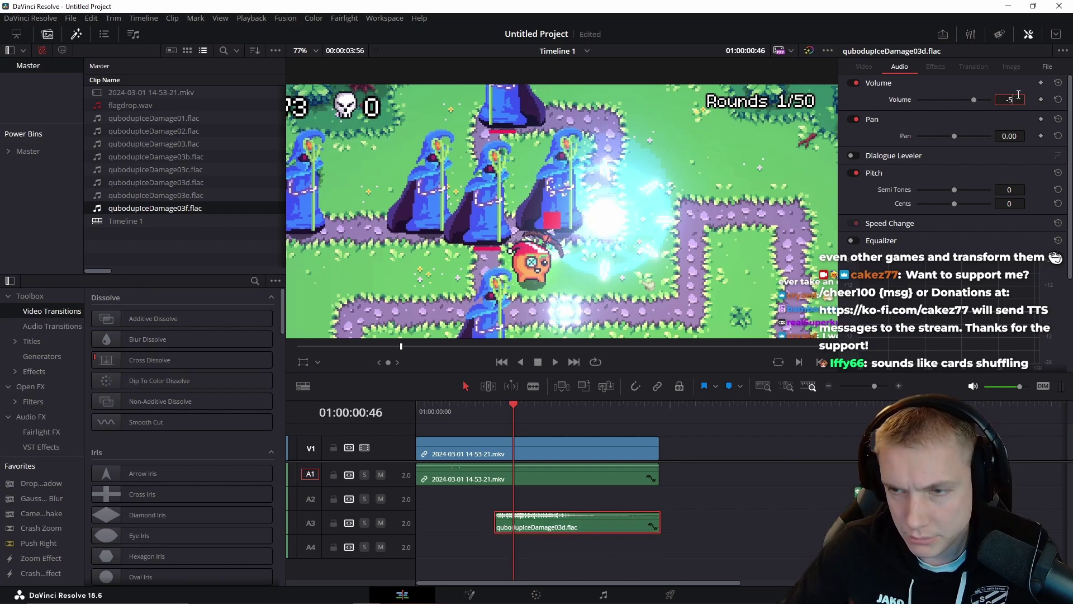
key("Return")
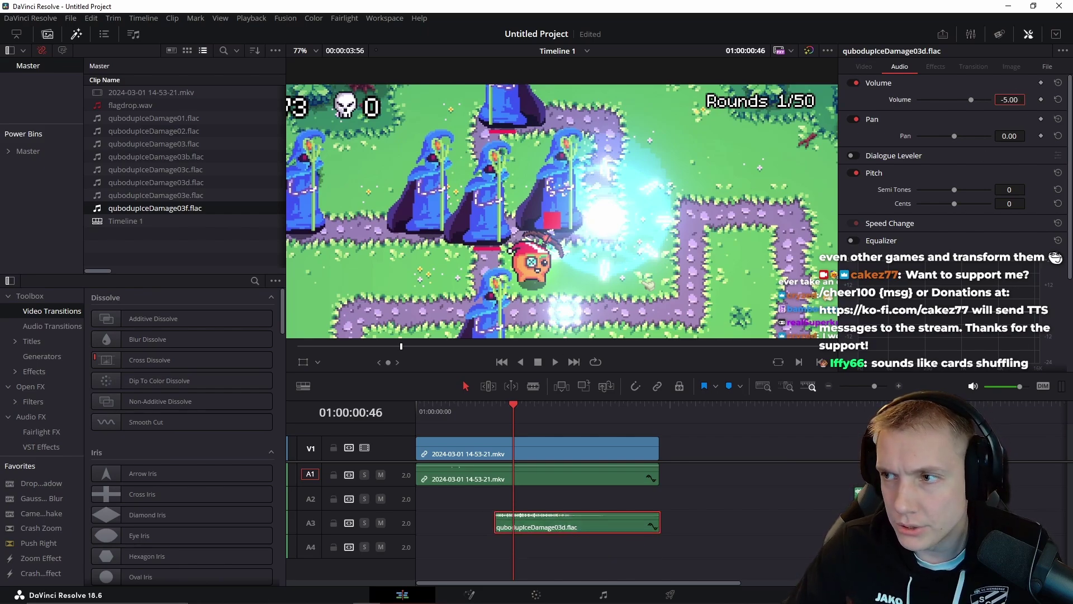
Add flagreturn.wav, itemback.wav, itempick1.wav, teleport.wav and tick.wav from the generic_sounds folder to the timeline
key("alt+Tab")
left_click_drag(1000, 520, 825, 436)
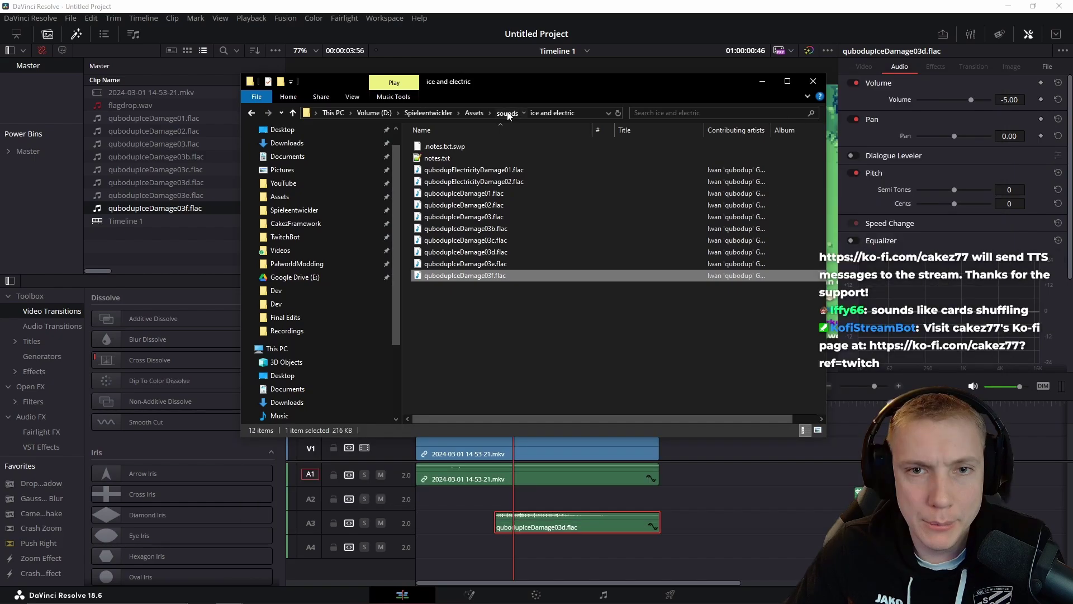
left_click(506, 113)
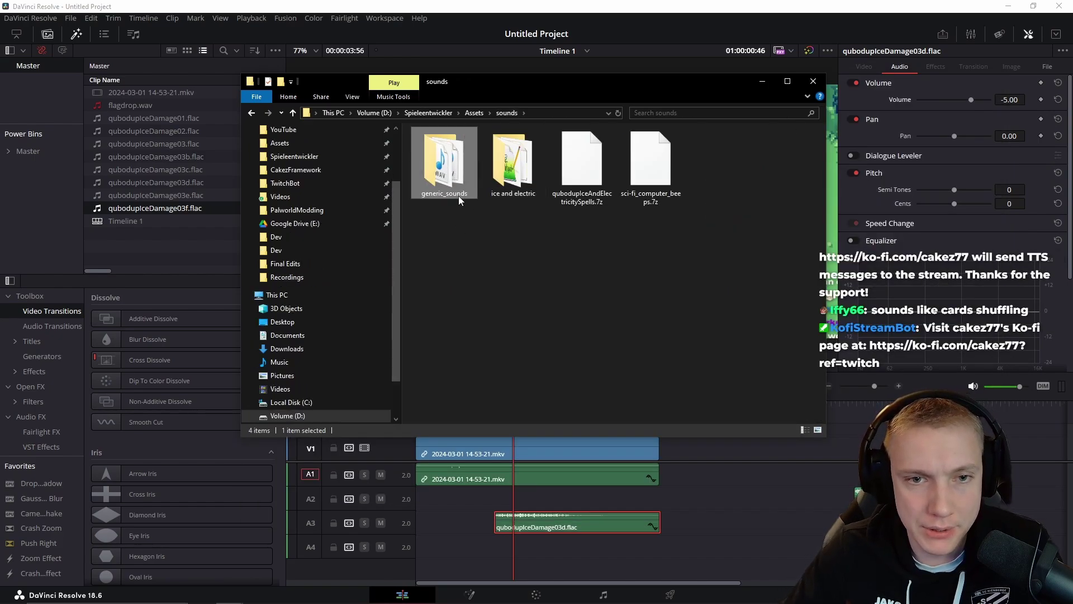
double_click(454, 171)
left_click_drag(223, 183, 669, 502)
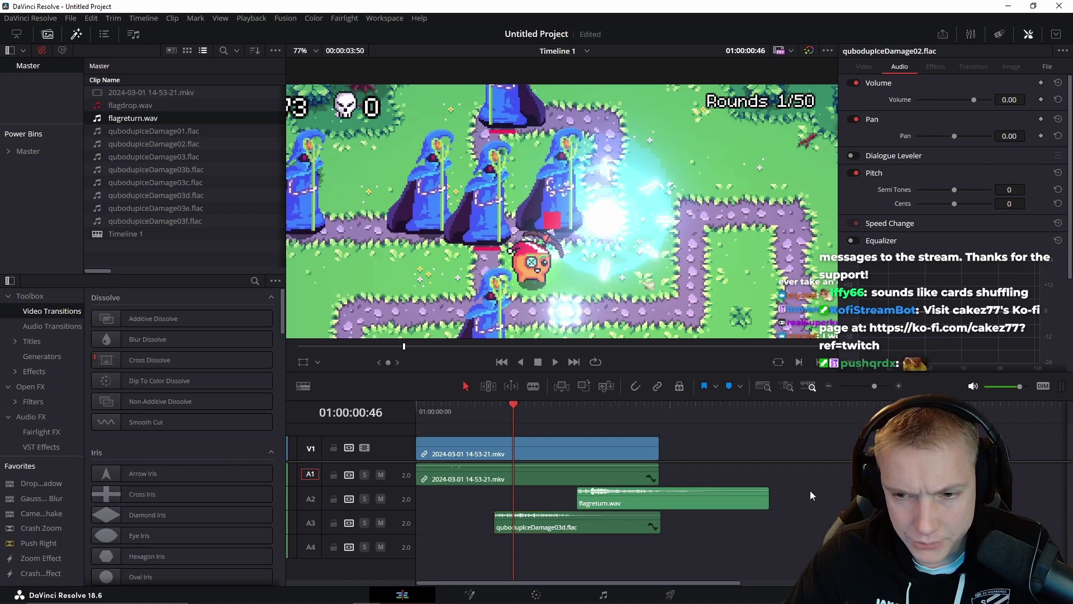
key("alt+Tab")
left_click_drag(223, 195, 822, 503)
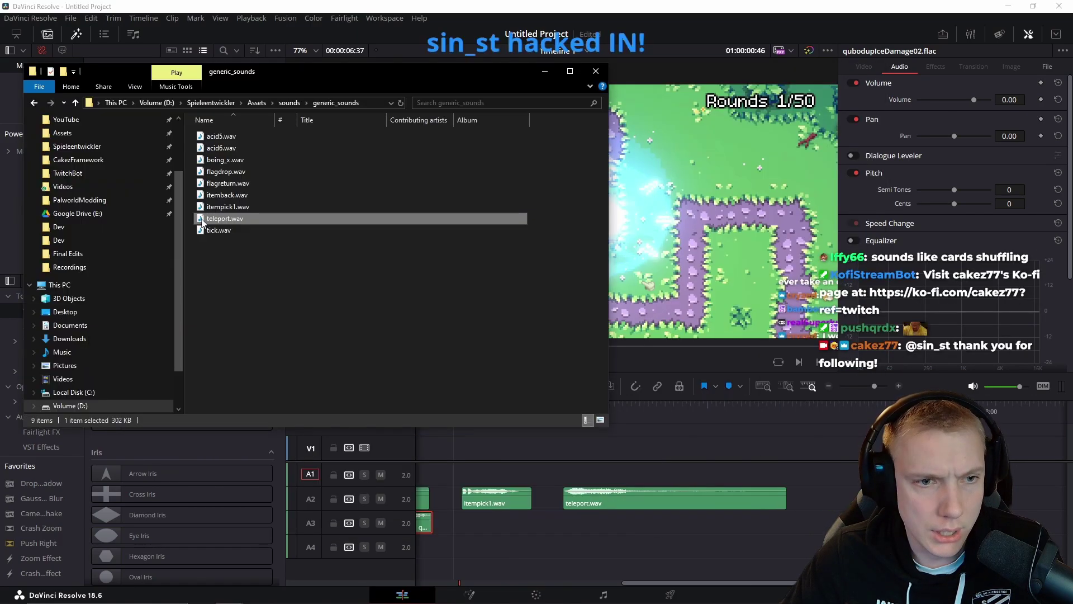
left_click_drag(206, 230, 834, 501)
Play the added sounds, bring teleport.wav to track A4 near the recording's end, and move flagreturn.wav far along track A1
left_click_drag(656, 582, 493, 582)
key("space")
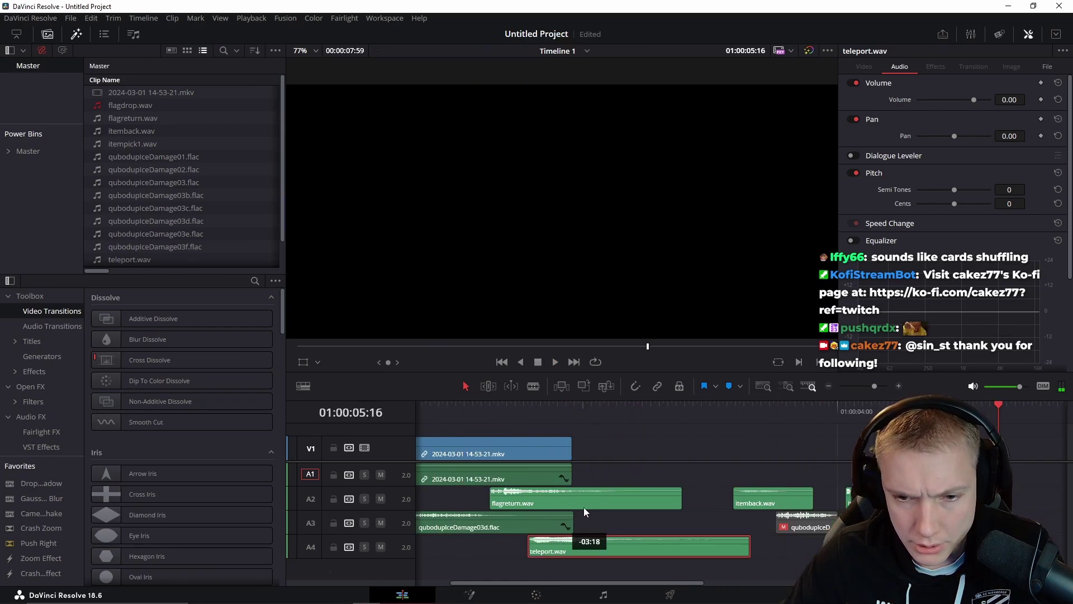
left_click_drag(584, 508, 1036, 478)
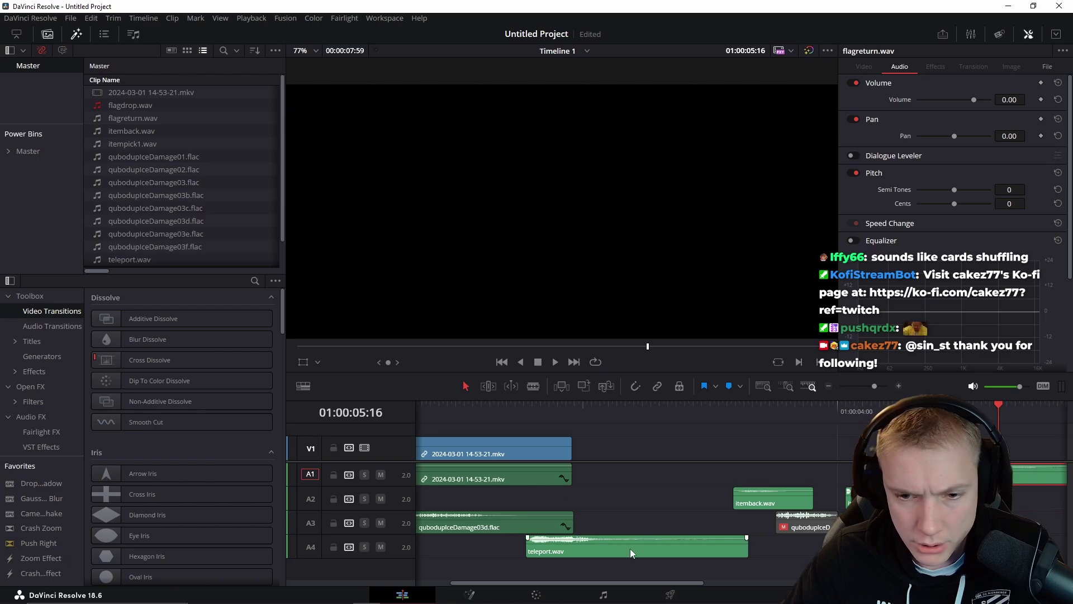